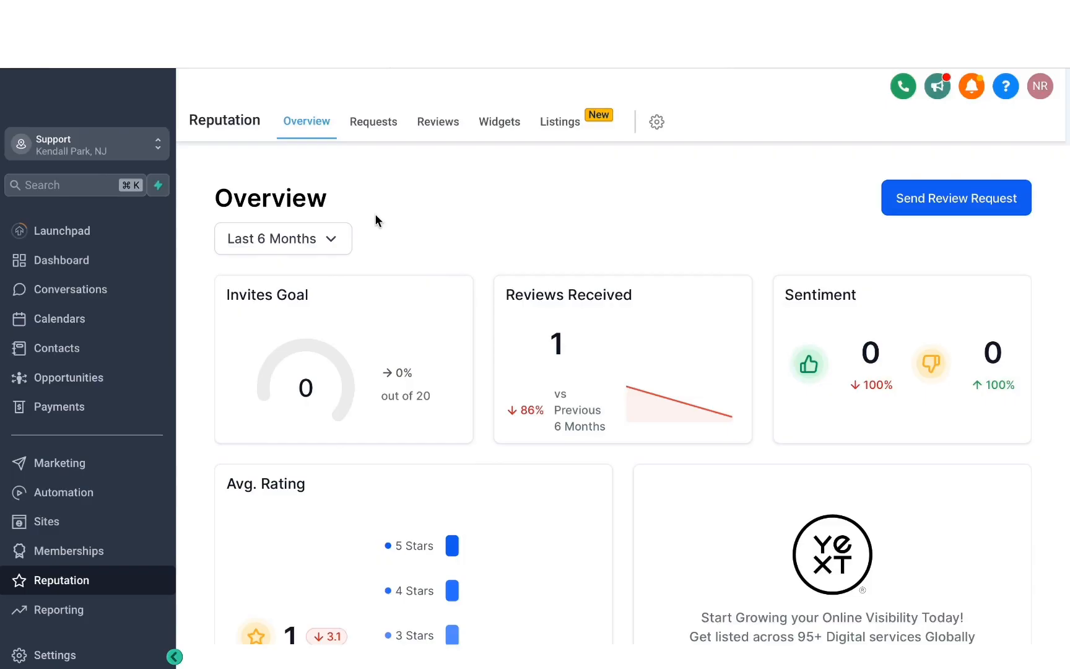
# Open the location's Integrations settings
pyautogui.click(57, 655)
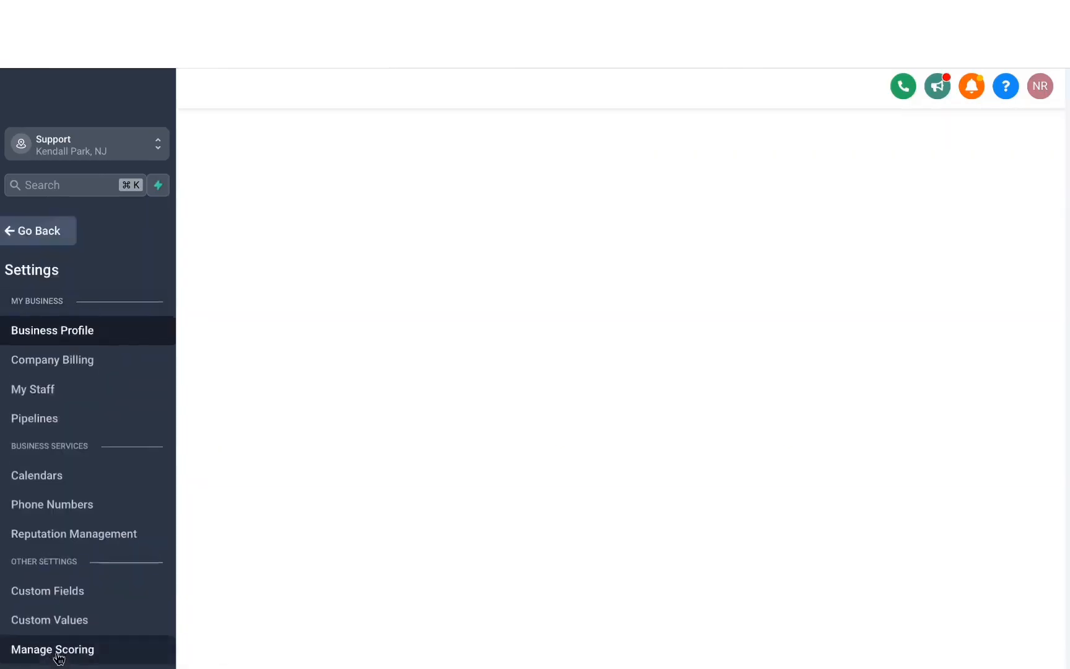
pyautogui.scroll(-5, 42, 411)
pyautogui.scroll(-1, 42, 402)
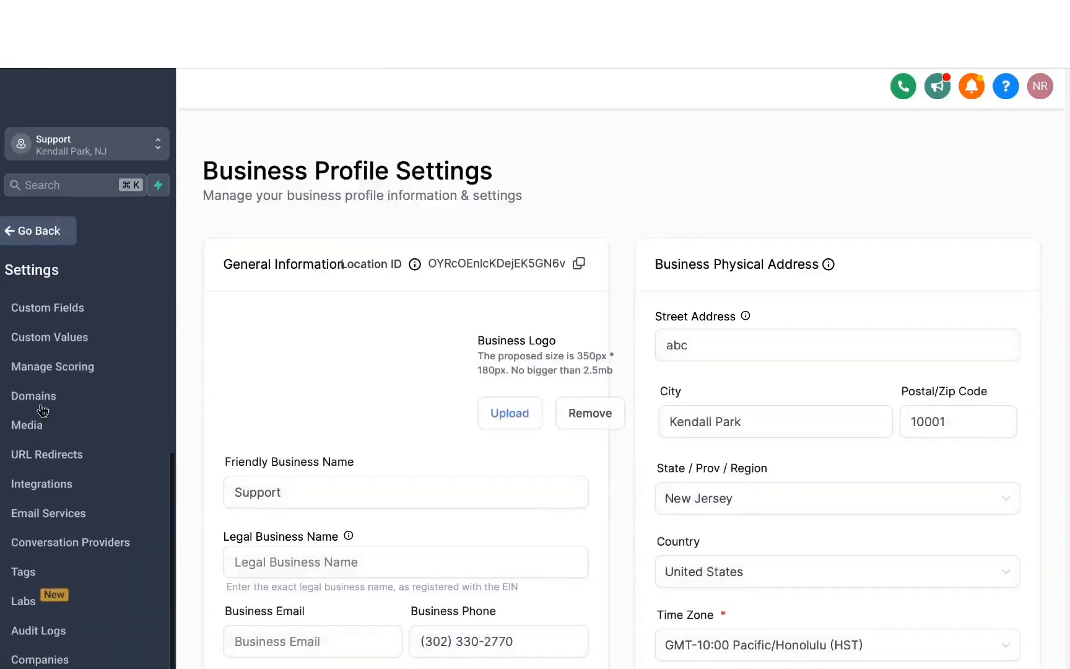
pyautogui.click(40, 487)
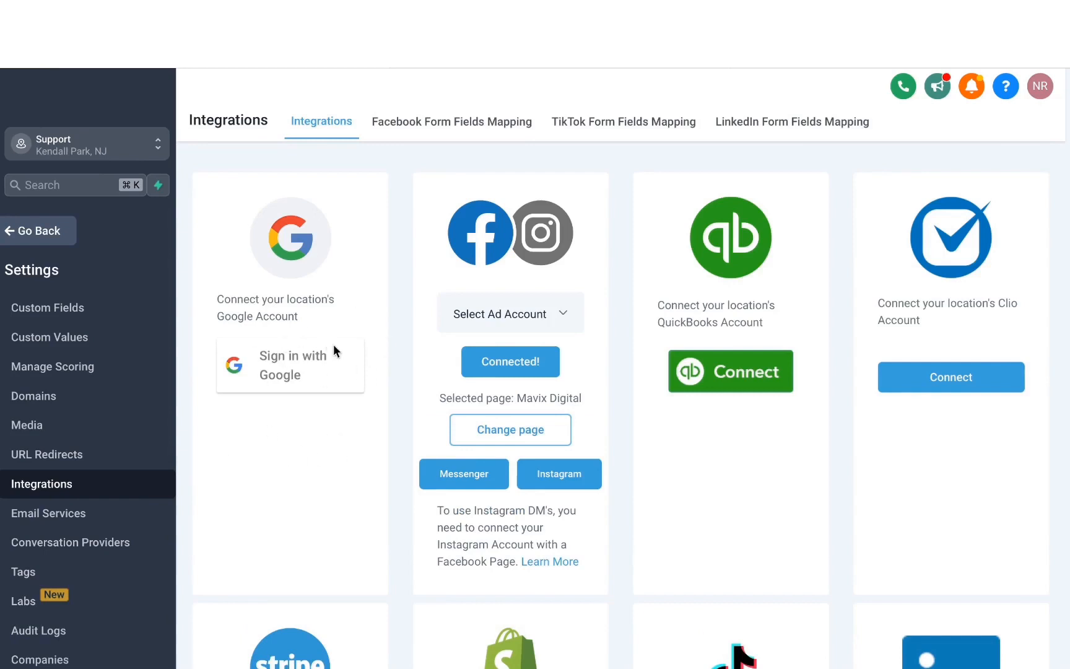
# Connect the location's Google account by choosing an account and granting Lead Connector the requested access
pyautogui.click(275, 367)
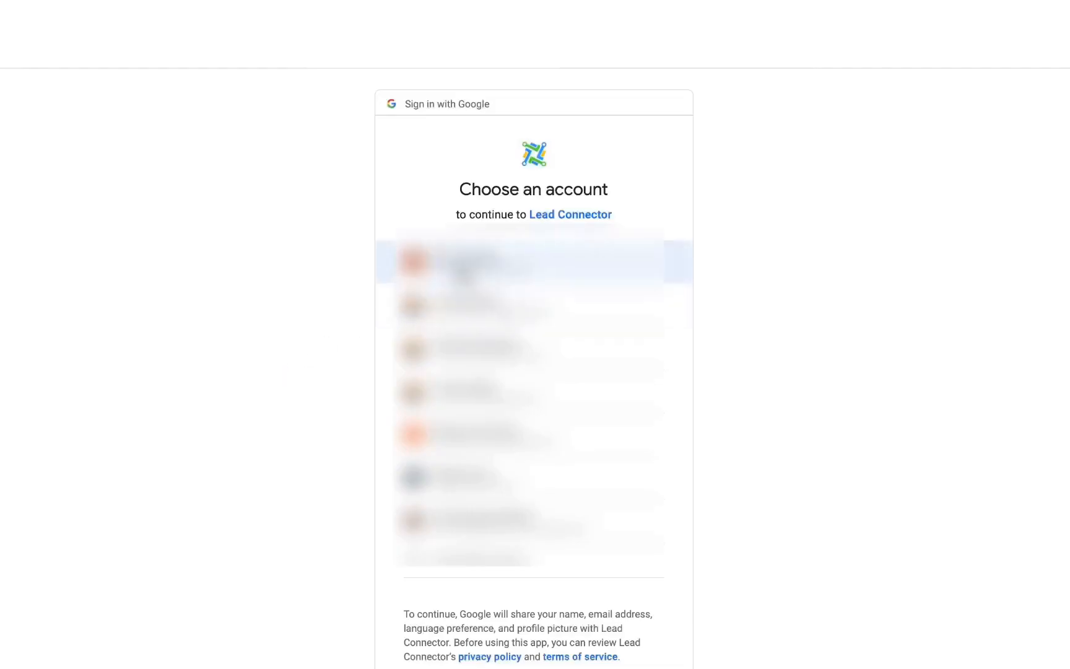
pyautogui.click(465, 266)
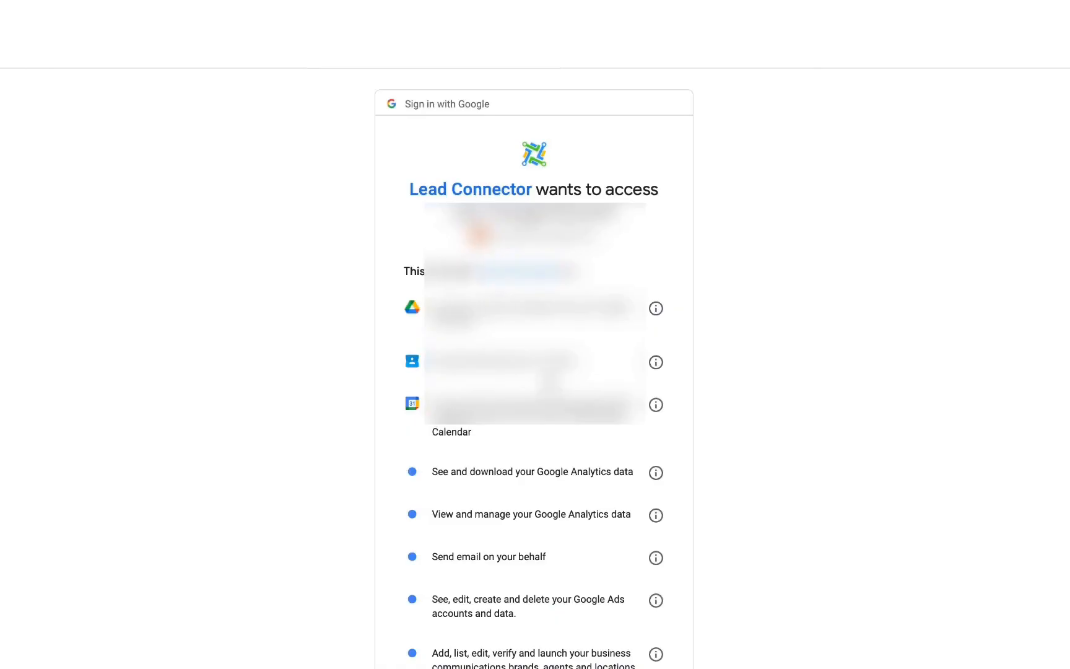
pyautogui.scroll(-5, 535, 371)
pyautogui.click(587, 580)
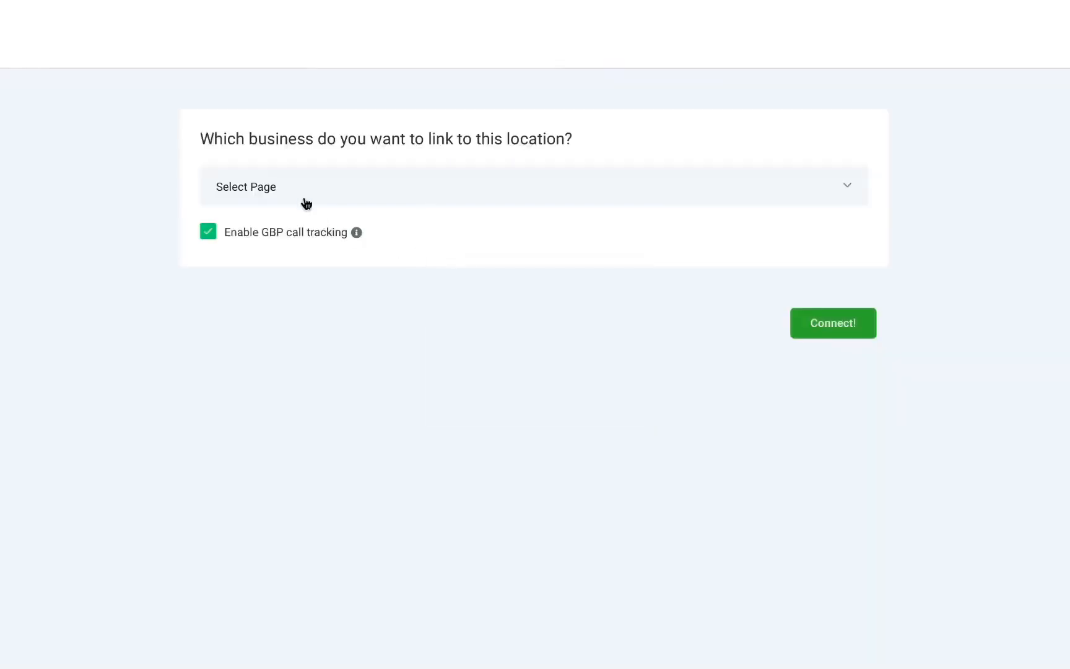
# Link the American Hair Co. business page to the location with GBP call tracking disabled
pyautogui.click(302, 196)
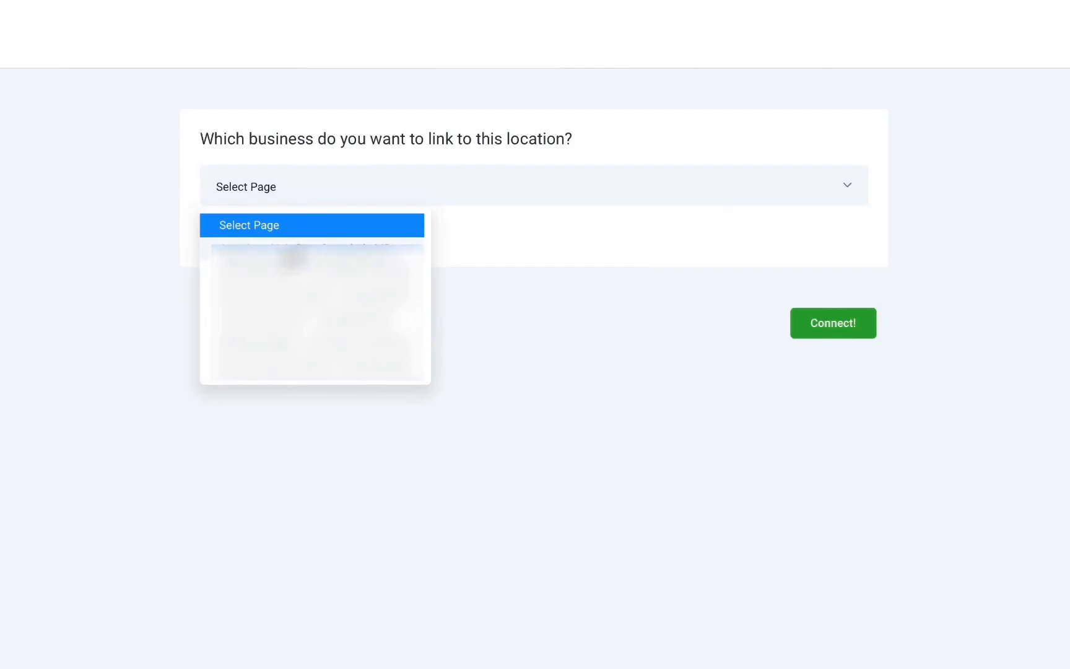
pyautogui.click(291, 255)
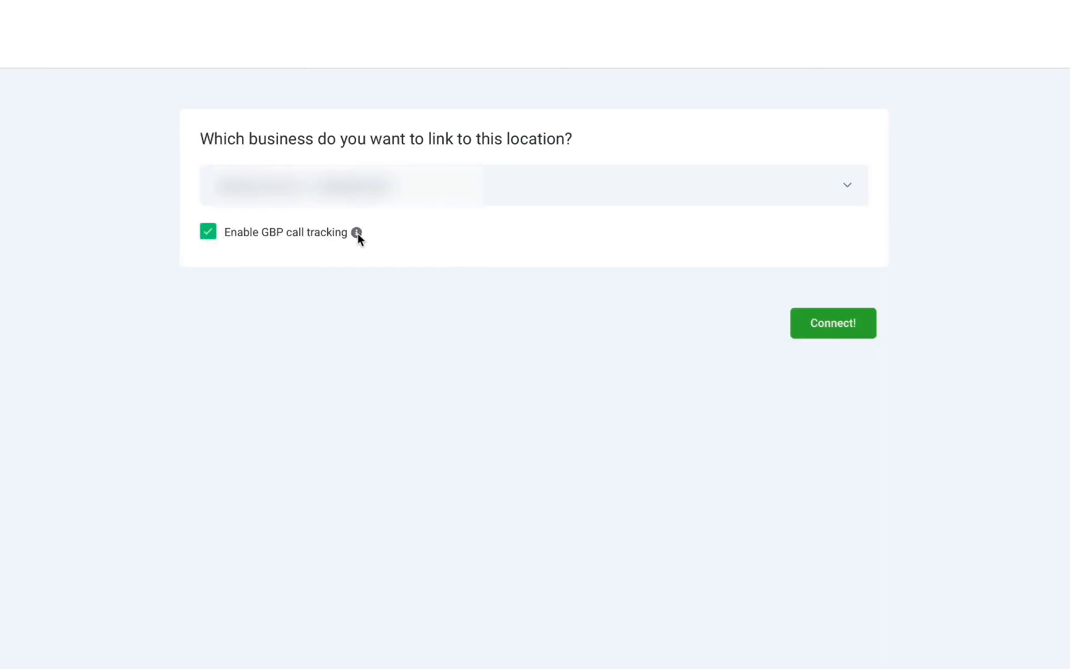
pyautogui.moveTo(356, 233)
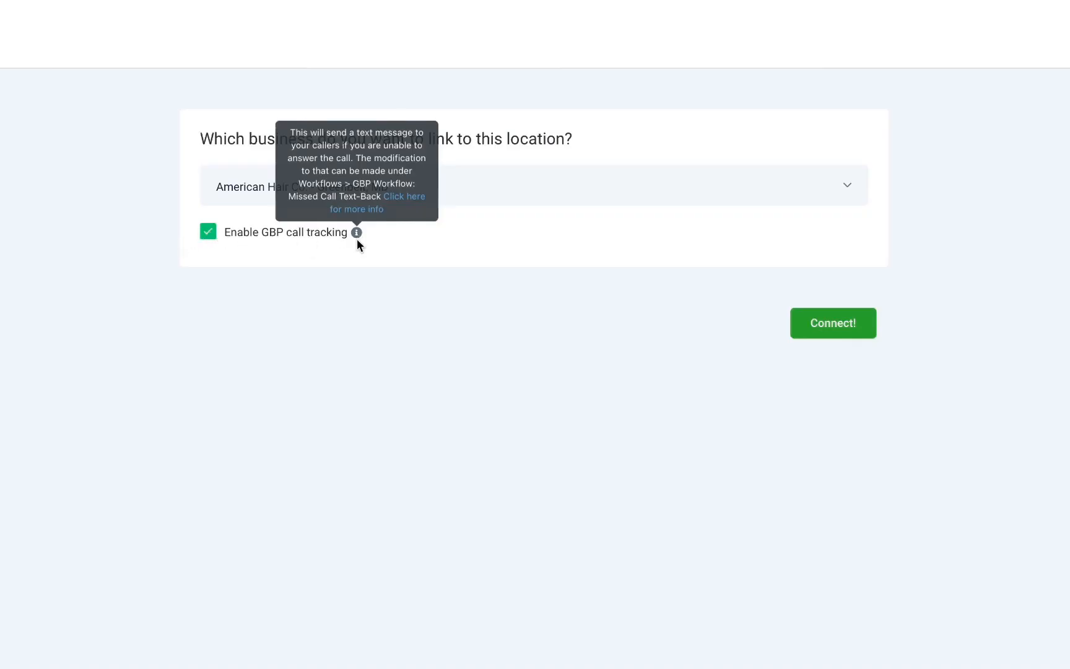
pyautogui.click(210, 238)
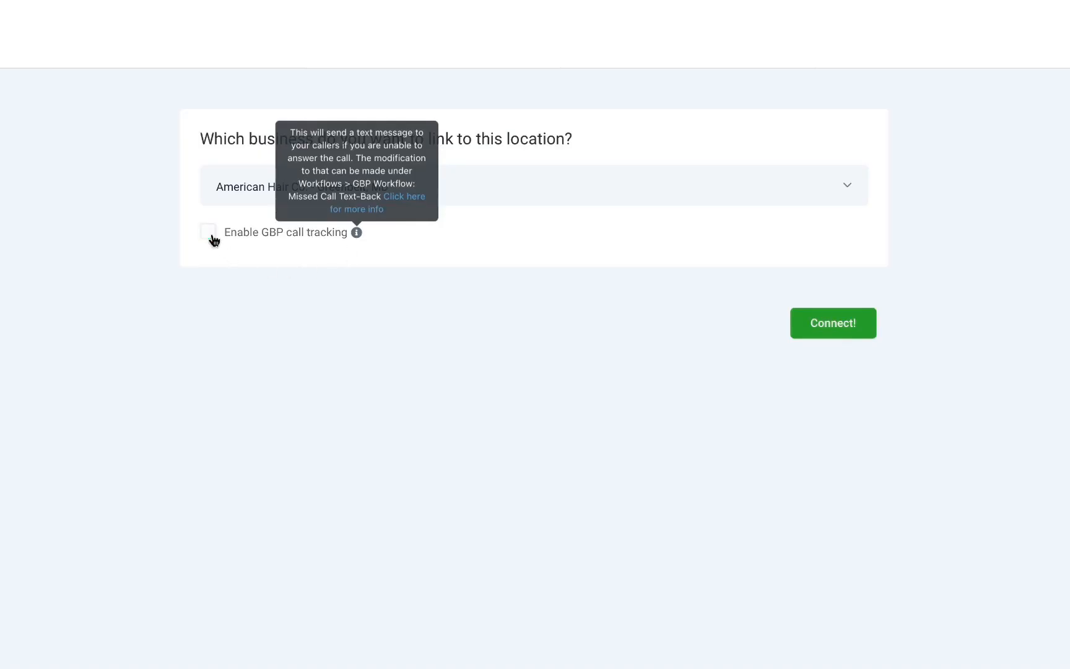
pyautogui.click(825, 323)
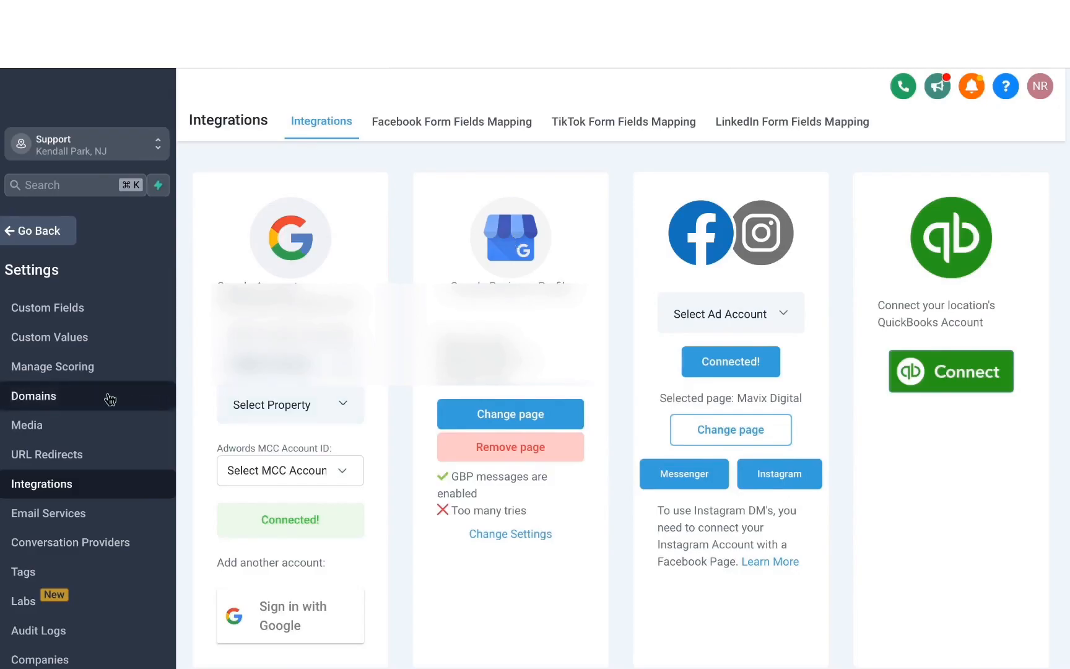
# Open the Reputation Management settings and copy the customer review link from American Hair Co.'s Google Business Profile
pyautogui.scroll(3, 110, 397)
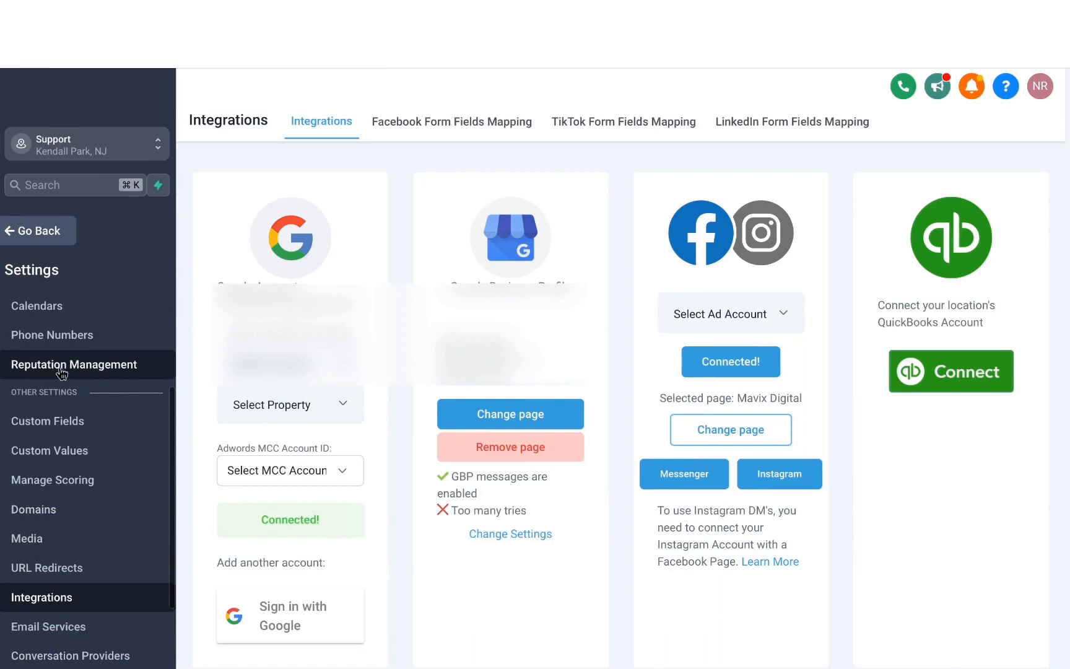
pyautogui.click(61, 368)
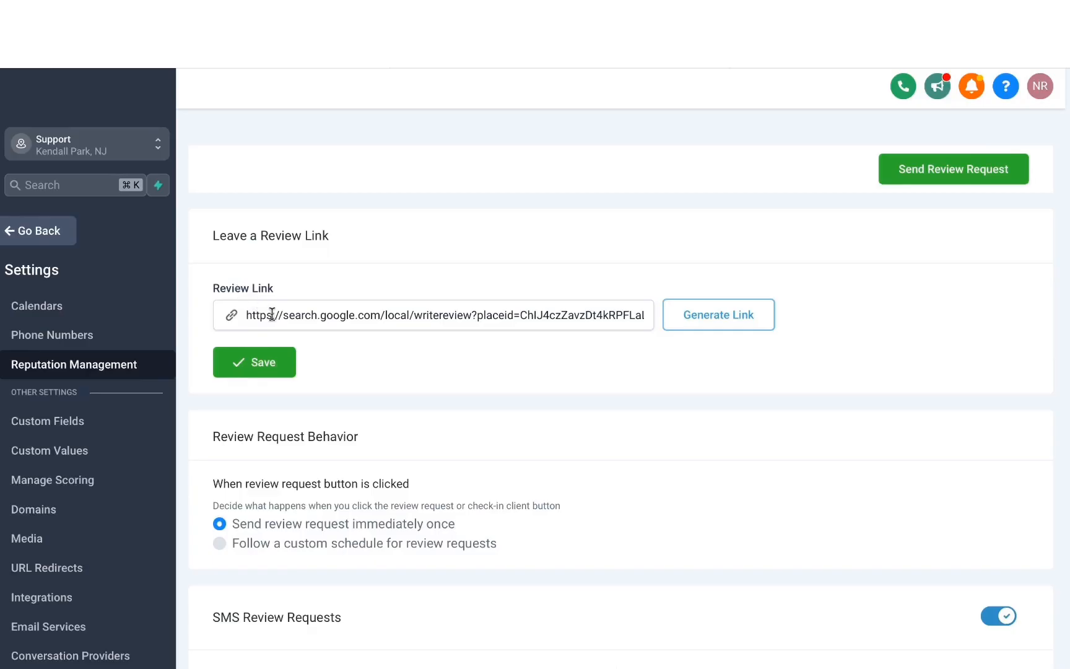
pyautogui.tripleClick(329, 317)
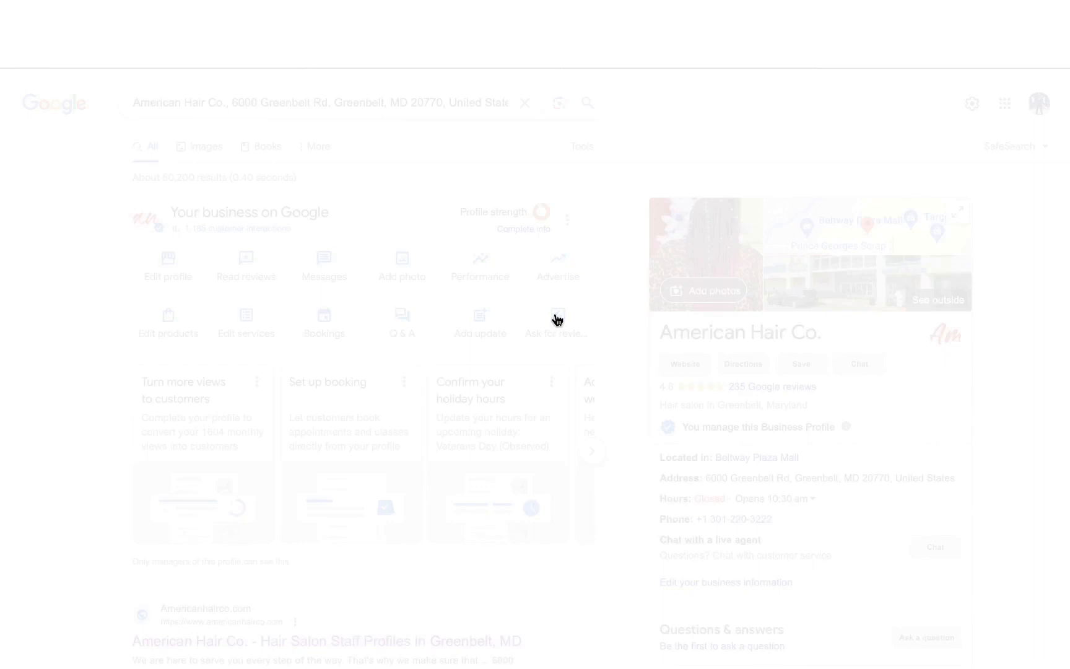
pyautogui.click(557, 320)
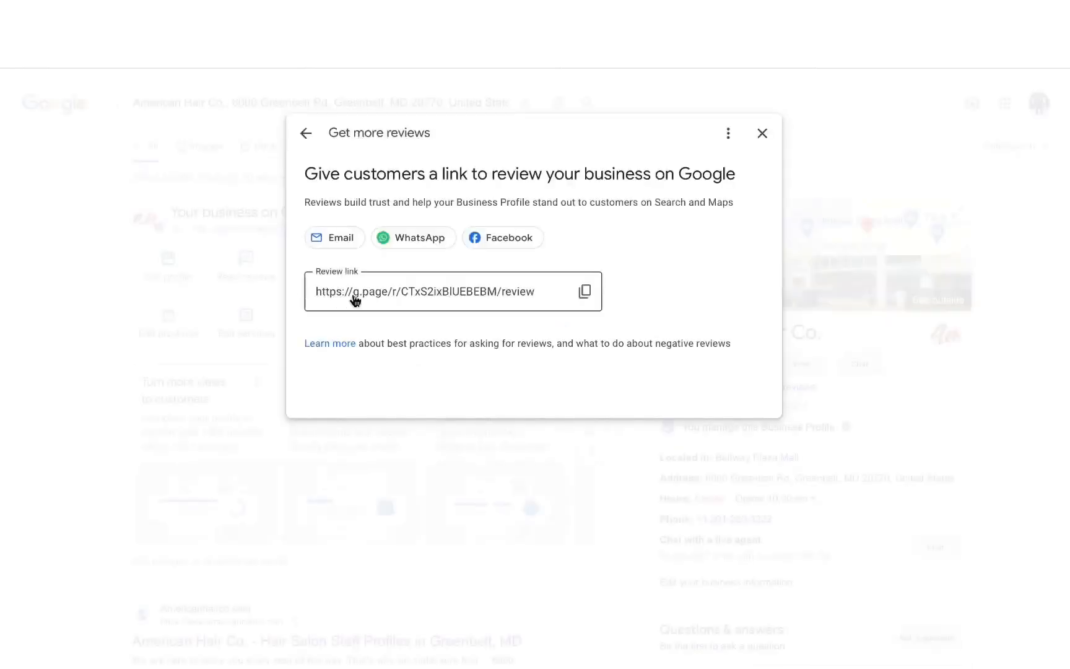
pyautogui.click(584, 291)
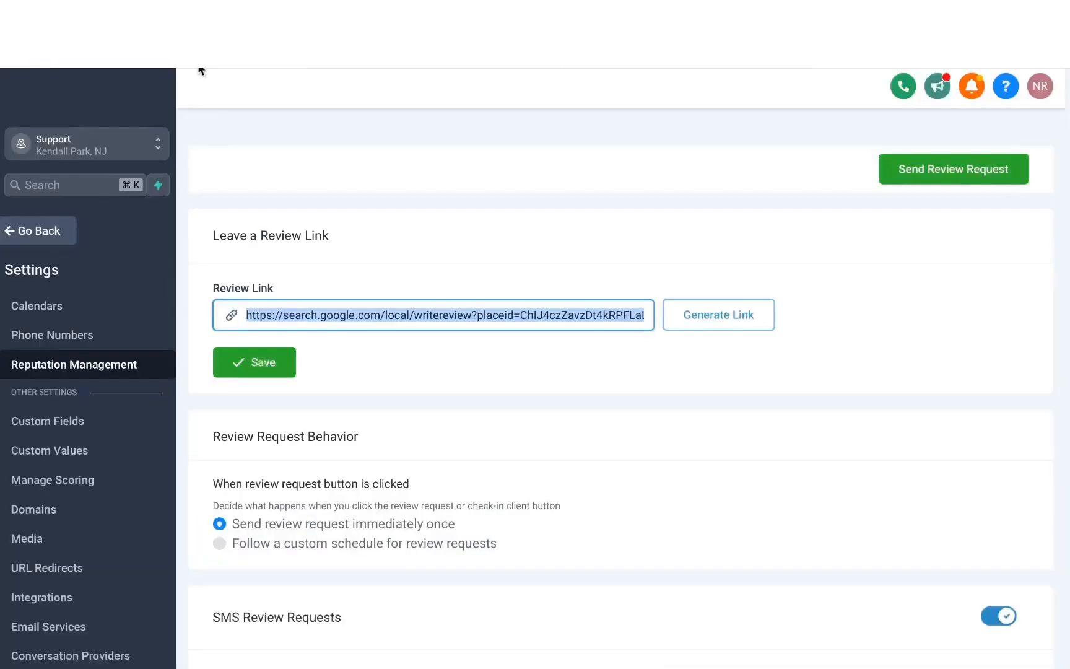
# Replace the Review Link with the copied g.page review address and save it
pyautogui.click(459, 309)
pyautogui.press('super+a')
pyautogui.press('super+v')
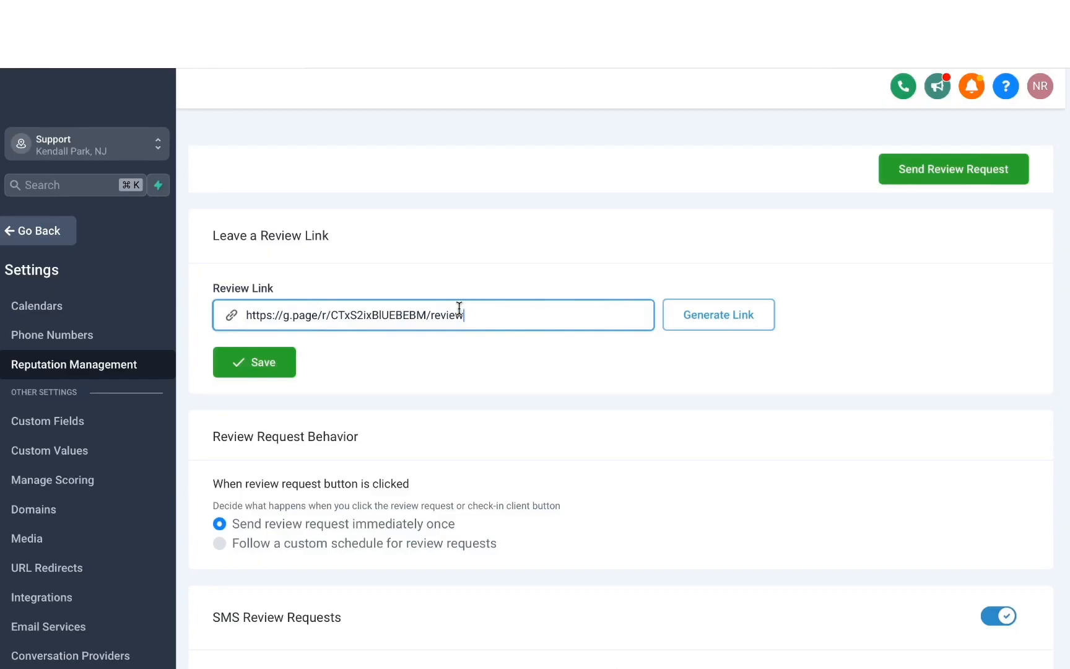
pyautogui.click(257, 365)
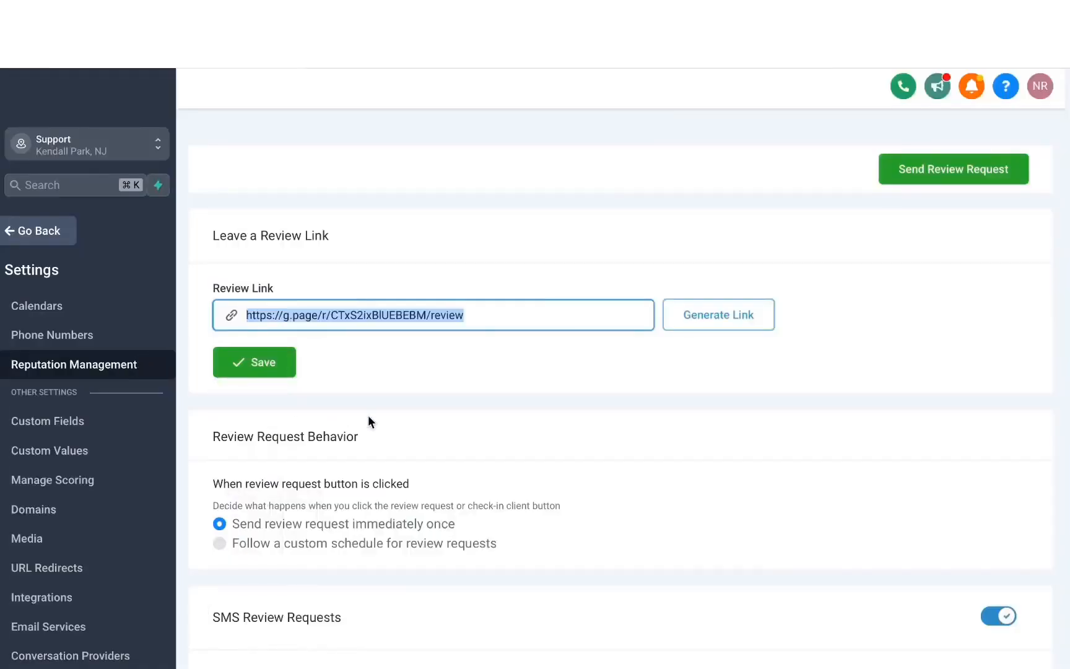
# Set the review request behavior to follow a custom schedule
pyautogui.scroll(-3, 368, 419)
pyautogui.scroll(-1, 368, 415)
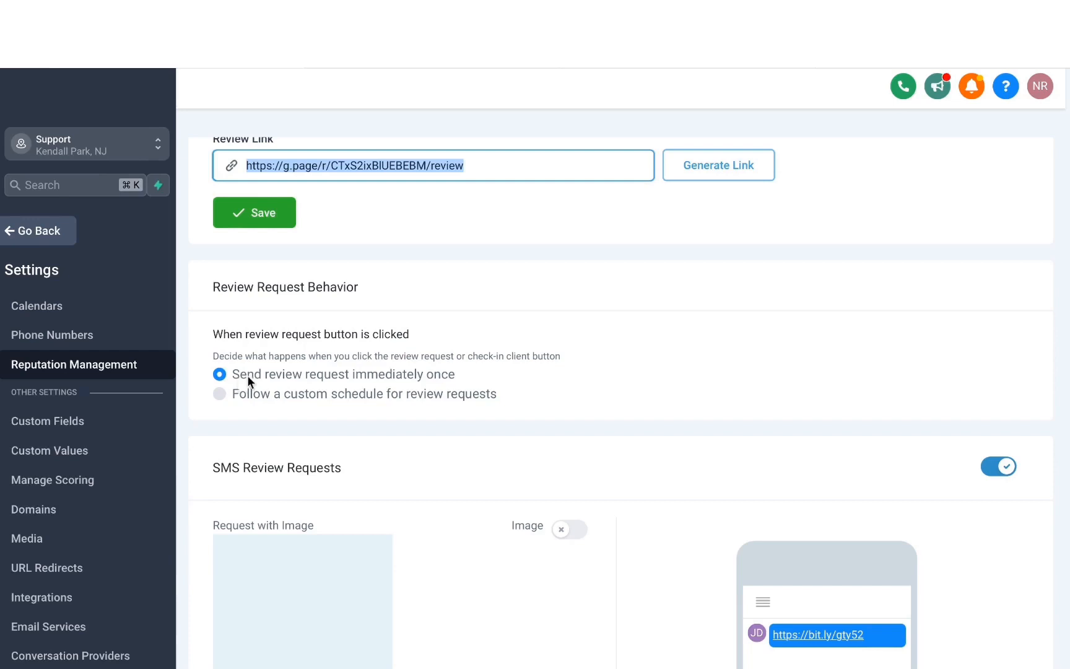
pyautogui.scroll(-1, 254, 375)
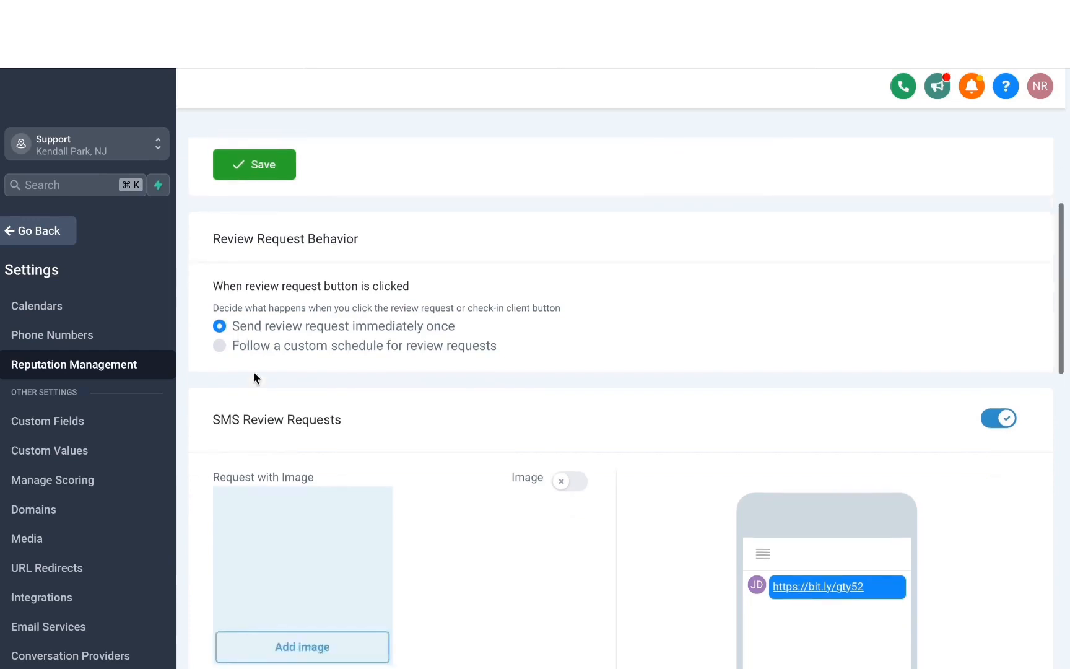
pyautogui.click(220, 346)
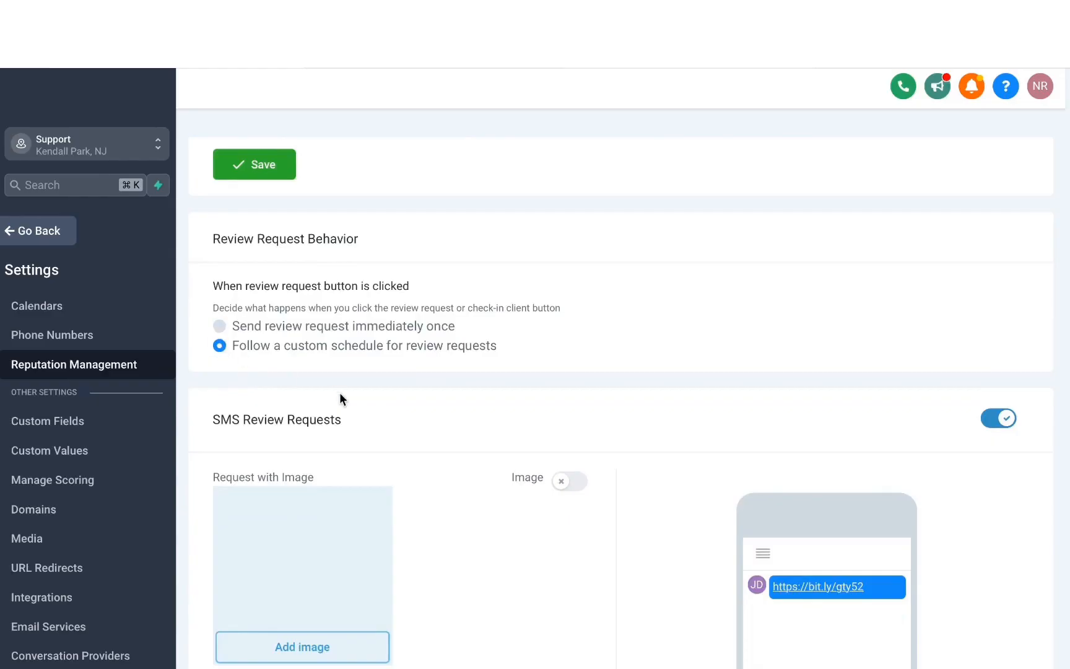
# Examine the send timing and repeat interval options for SMS and email review requests
pyautogui.scroll(-5, 339, 392)
pyautogui.scroll(-8, 339, 392)
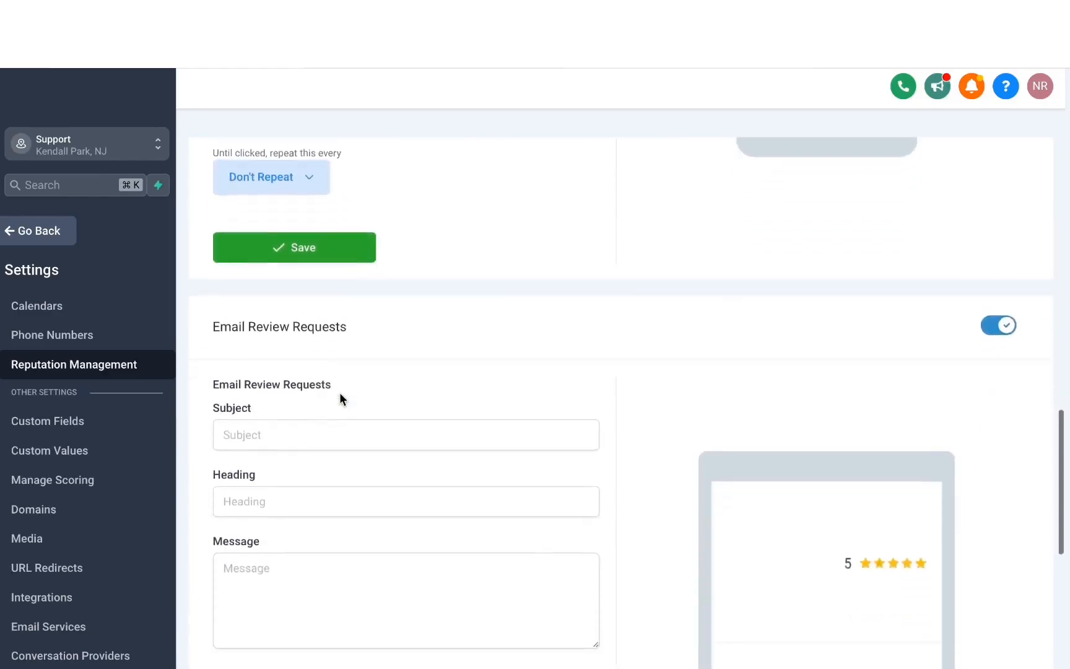
pyautogui.scroll(5, 397, 463)
pyautogui.scroll(-1, 397, 463)
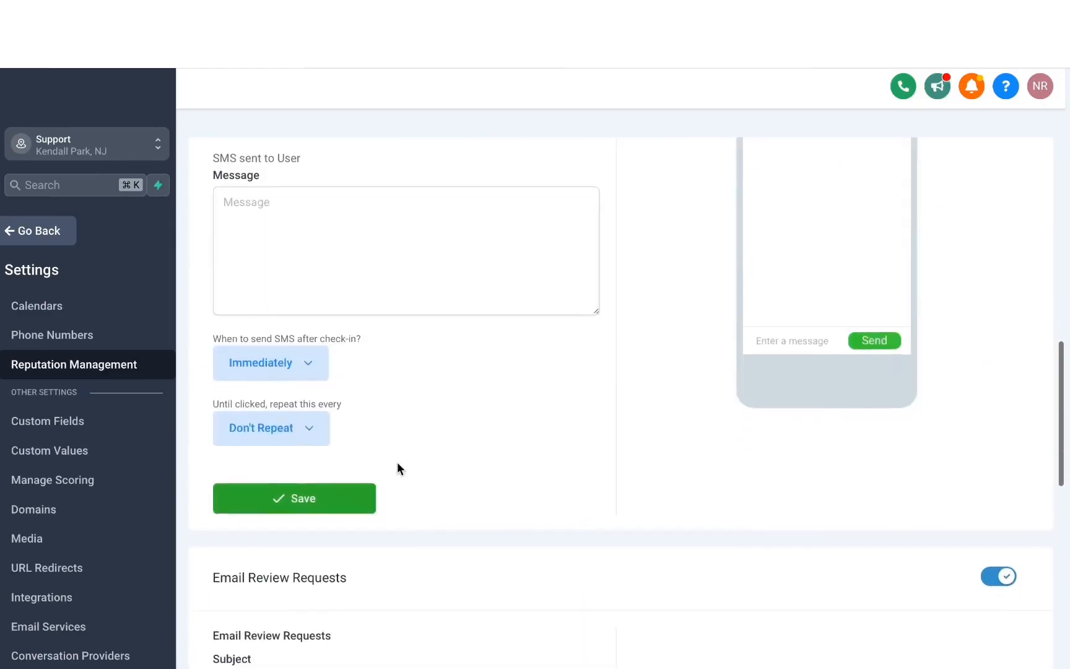
pyautogui.click(281, 365)
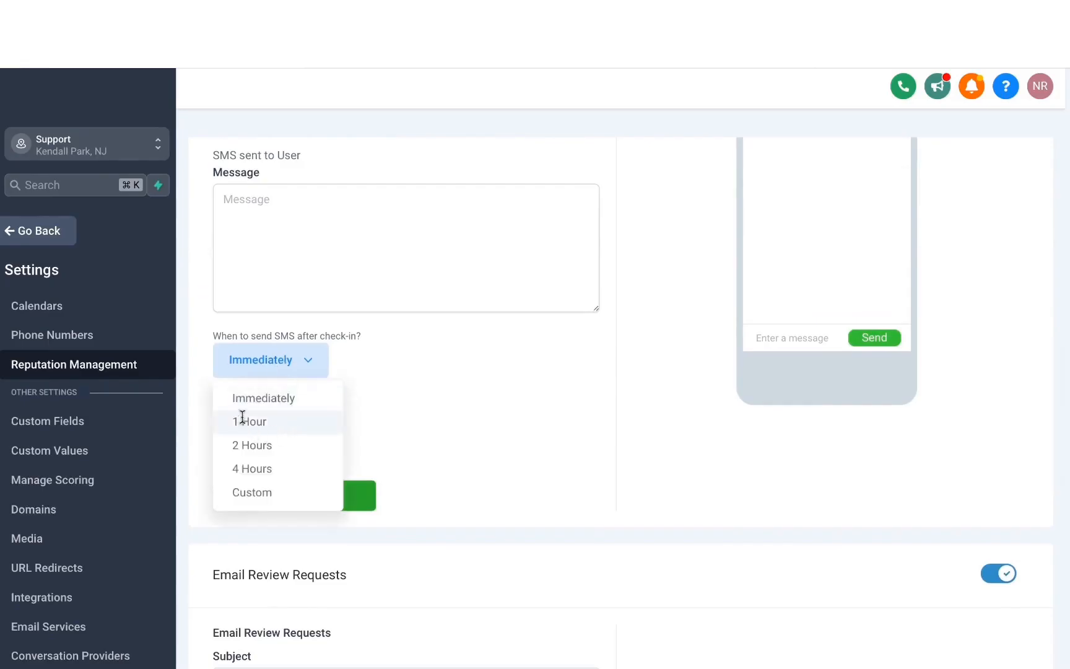
pyautogui.click(342, 422)
pyautogui.click(322, 427)
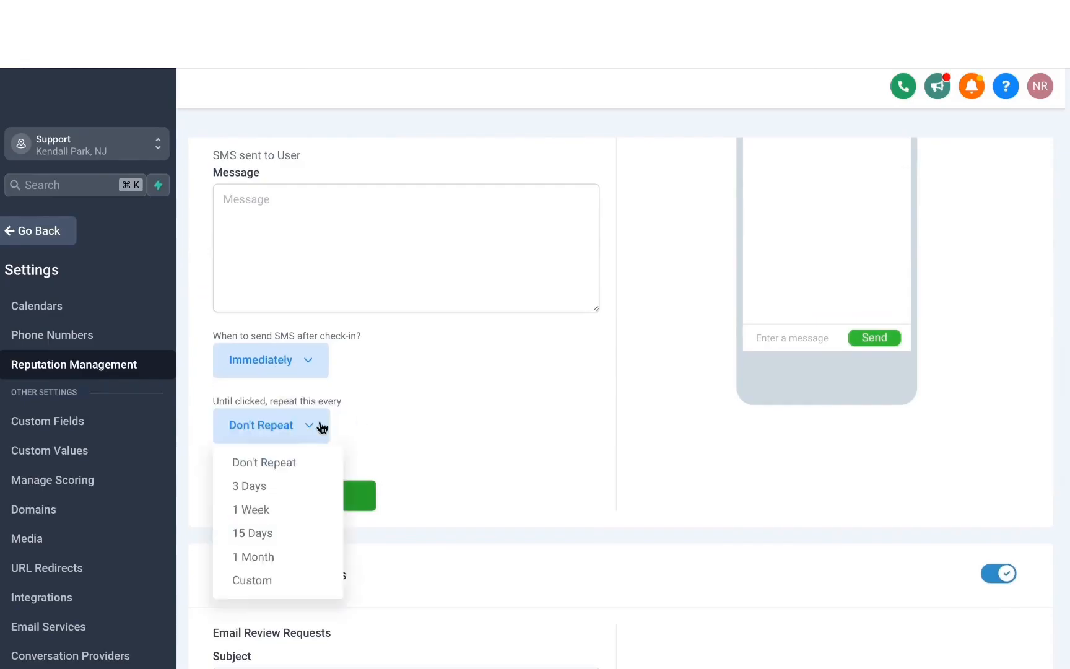
pyautogui.click(362, 446)
pyautogui.scroll(-10, 368, 414)
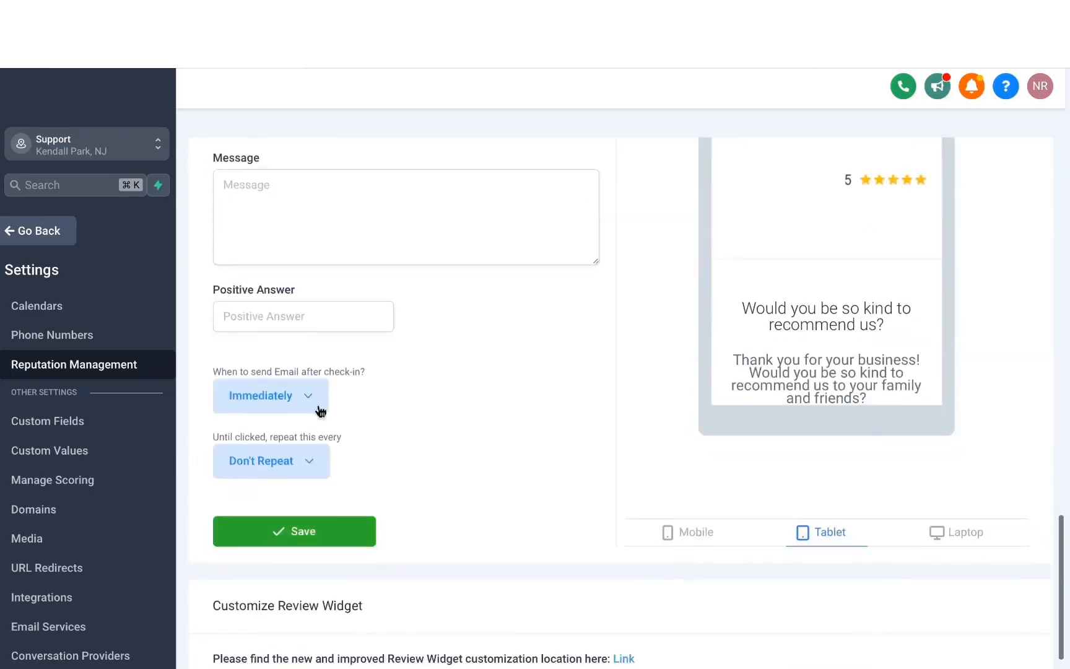
pyautogui.click(295, 397)
# Set the review request behavior to send the review request immediately once
pyautogui.scroll(15, 298, 412)
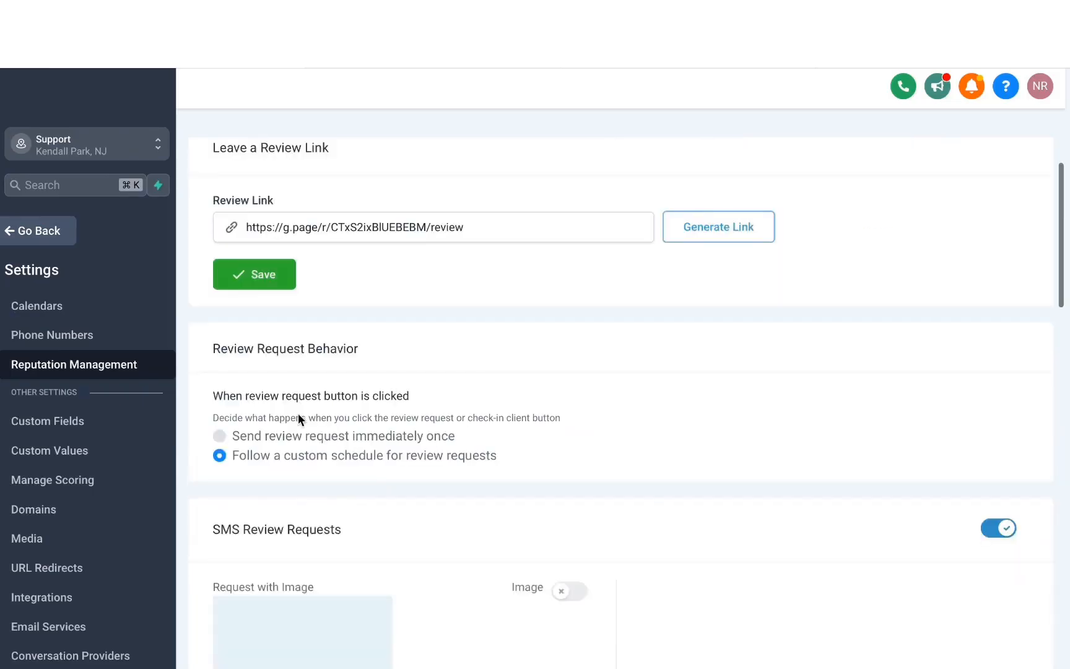
pyautogui.click(231, 437)
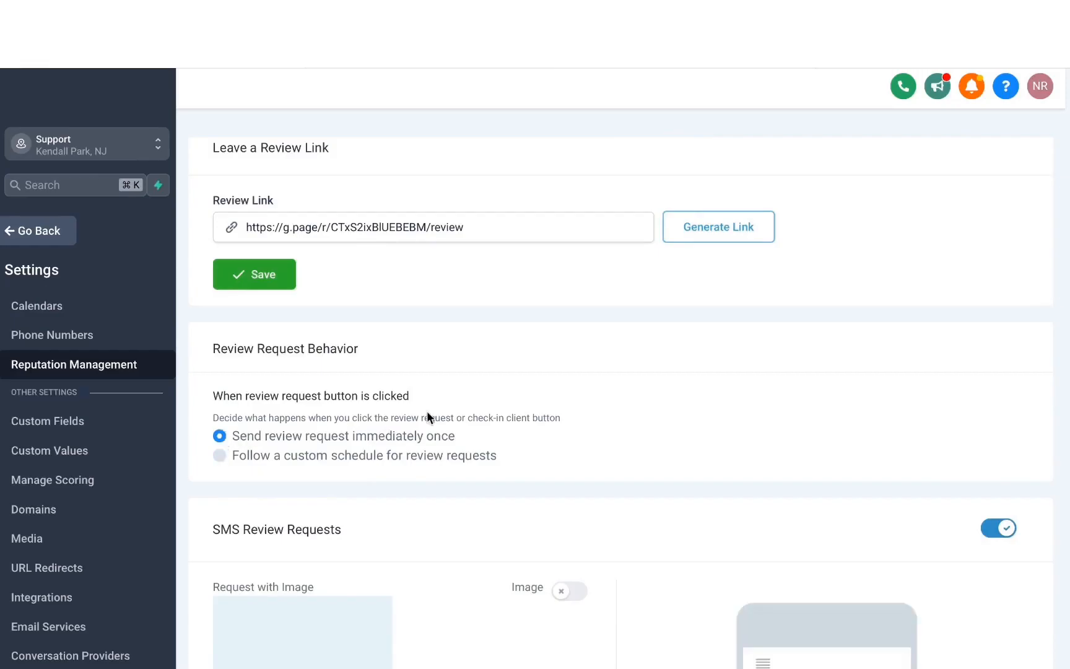
# Enable the image option for SMS review requests
pyautogui.scroll(-5, 426, 411)
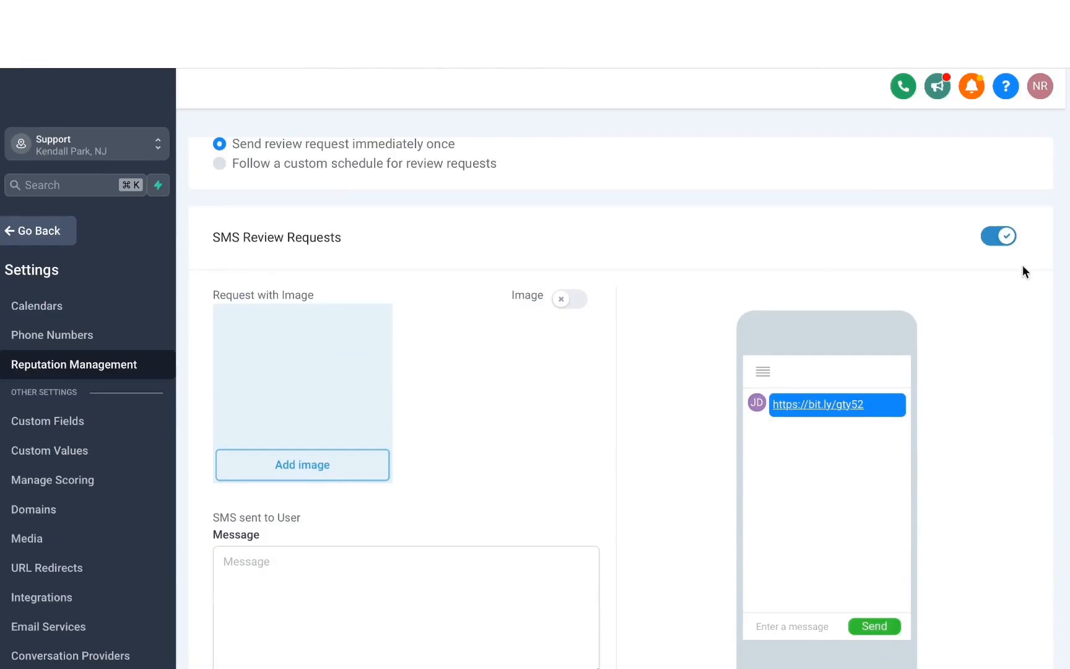
pyautogui.scroll(-2, 674, 277)
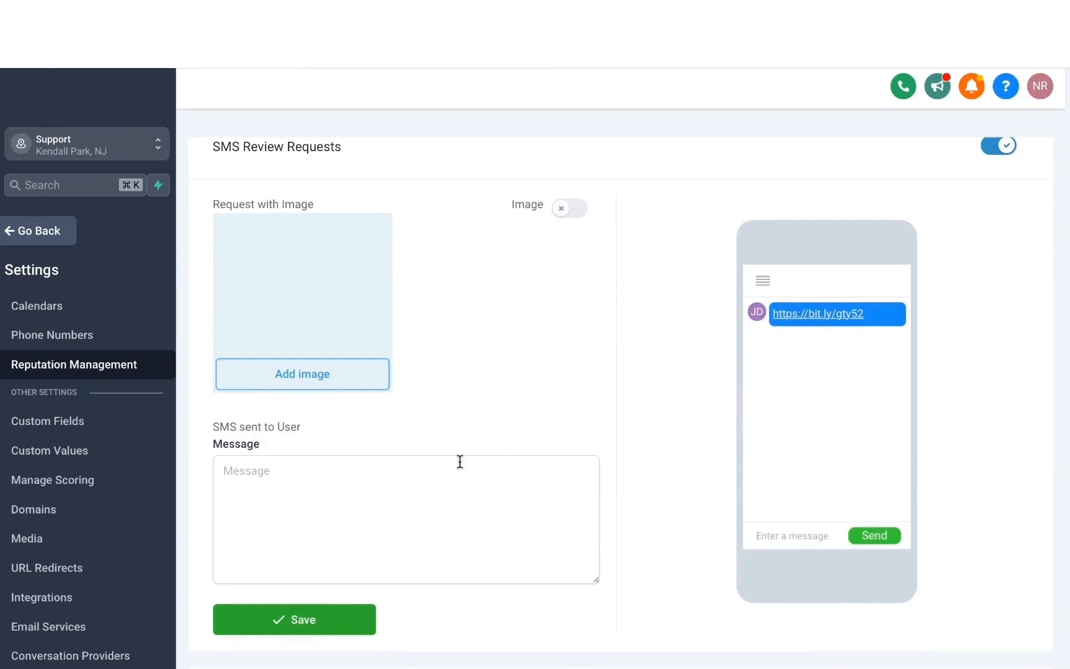
pyautogui.click(576, 213)
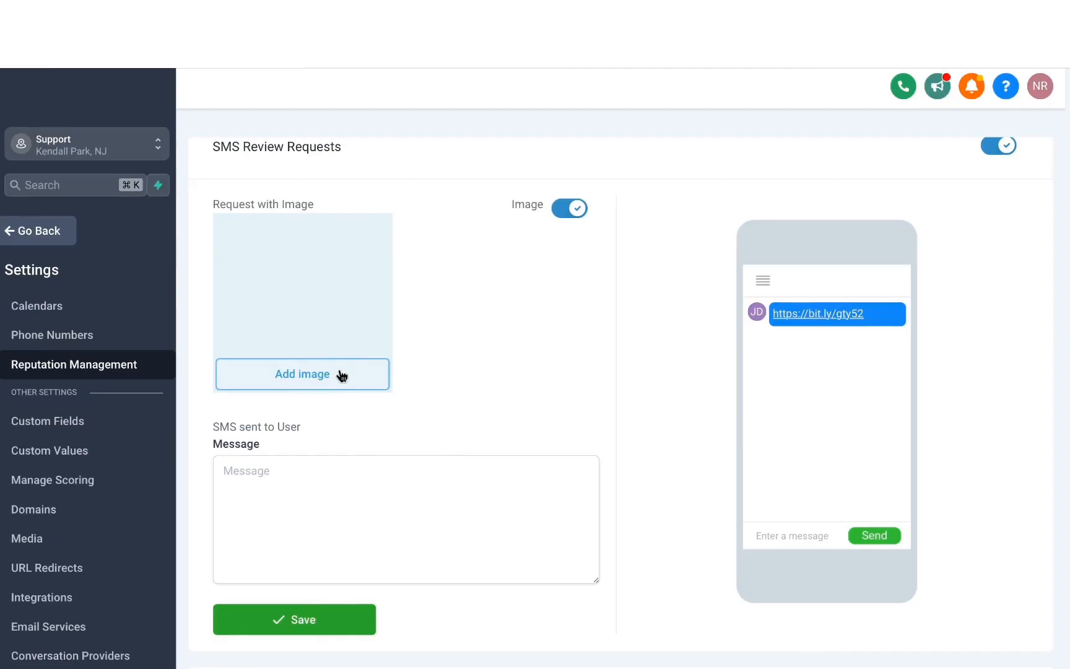
# Write the SMS message greeting {{contact.first_name}}, thanking them for their business and asking for feedback, signed {{location.name}}, and save it
pyautogui.scroll(-3, 339, 441)
pyautogui.click(272, 375)
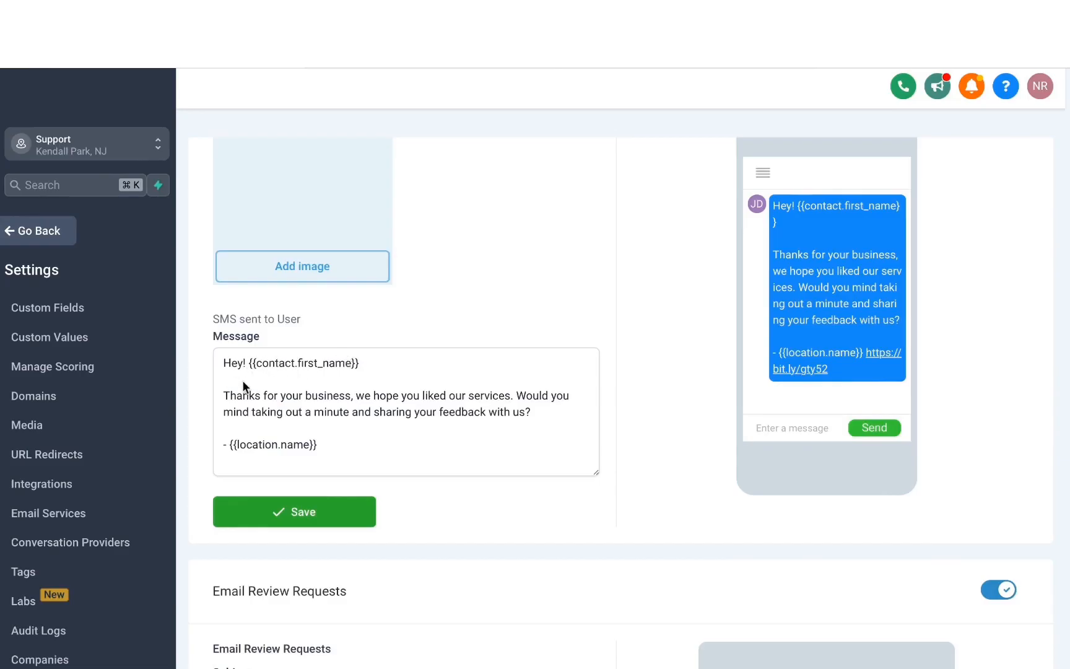
pyautogui.click(304, 512)
# Examine the email review request's subject, heading, message and positive answer together with its tablet preview
pyautogui.scroll(-6, 332, 288)
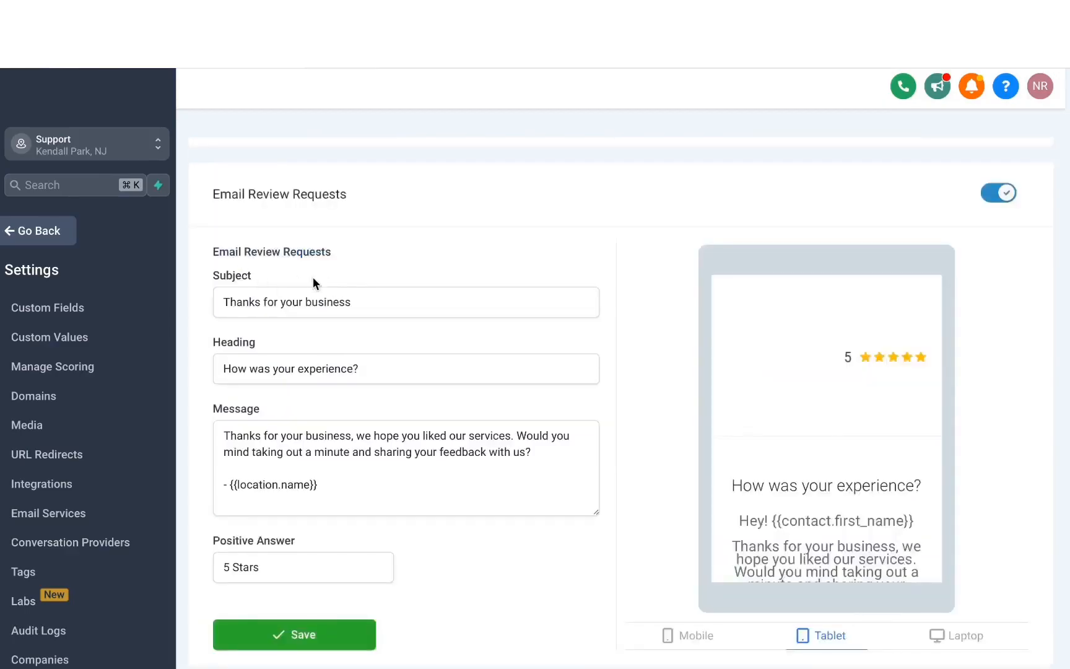
pyautogui.scroll(-1, 326, 382)
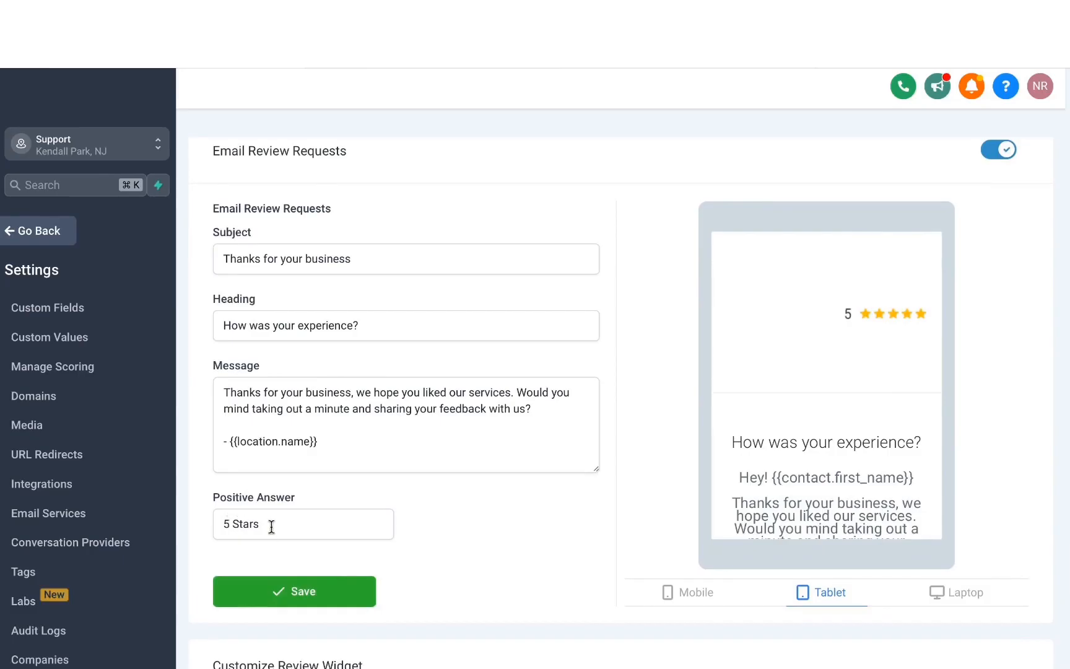
pyautogui.scroll(-5, 809, 355)
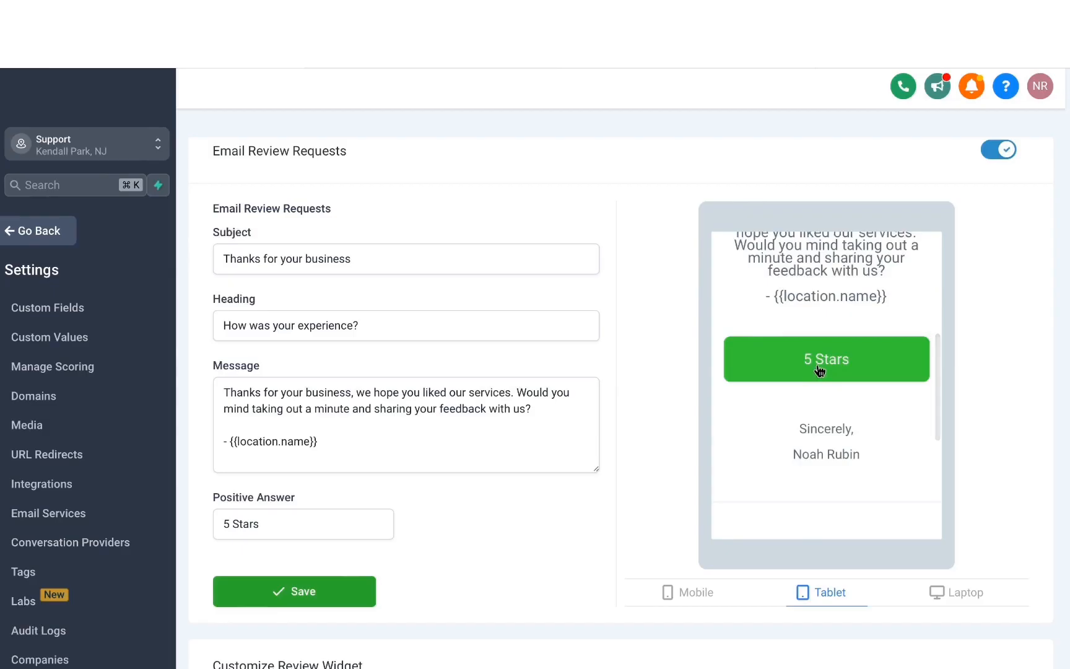
# Save the email review request settings and return from the settings to the Reputation overview
pyautogui.click(820, 370)
pyautogui.scroll(-1, 426, 481)
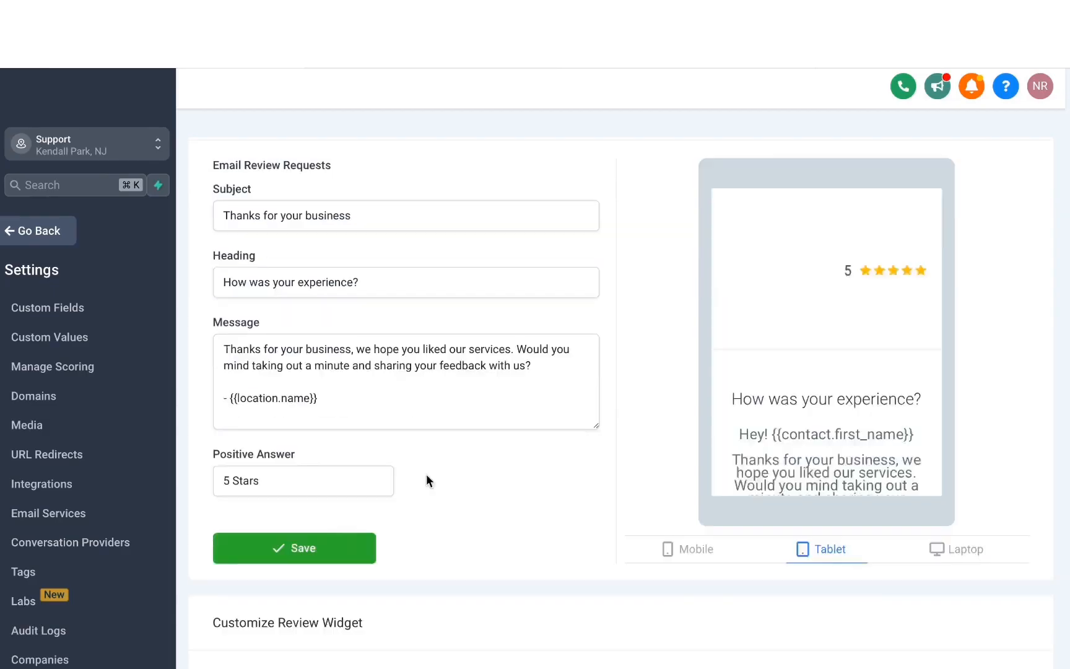
pyautogui.click(342, 555)
pyautogui.scroll(-1, 487, 493)
pyautogui.click(37, 234)
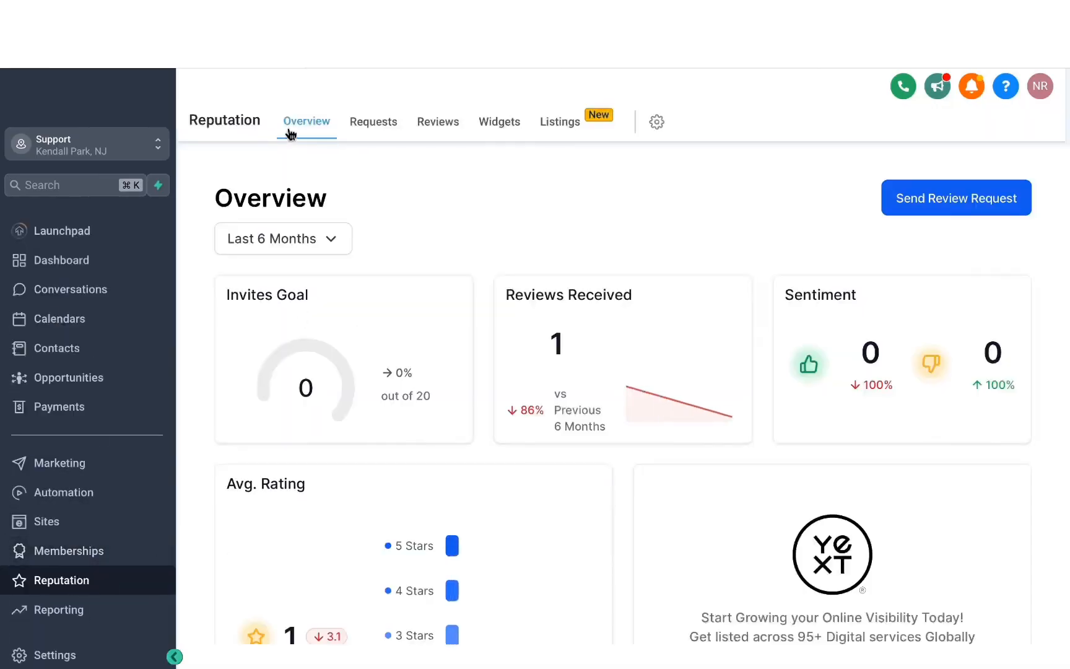
# Examine the Reputation overview, including the date range options, average rating, invite and review trends, latest review requests and latest reviews
pyautogui.moveTo(570, 167); pyautogui.dragTo(541, 209)
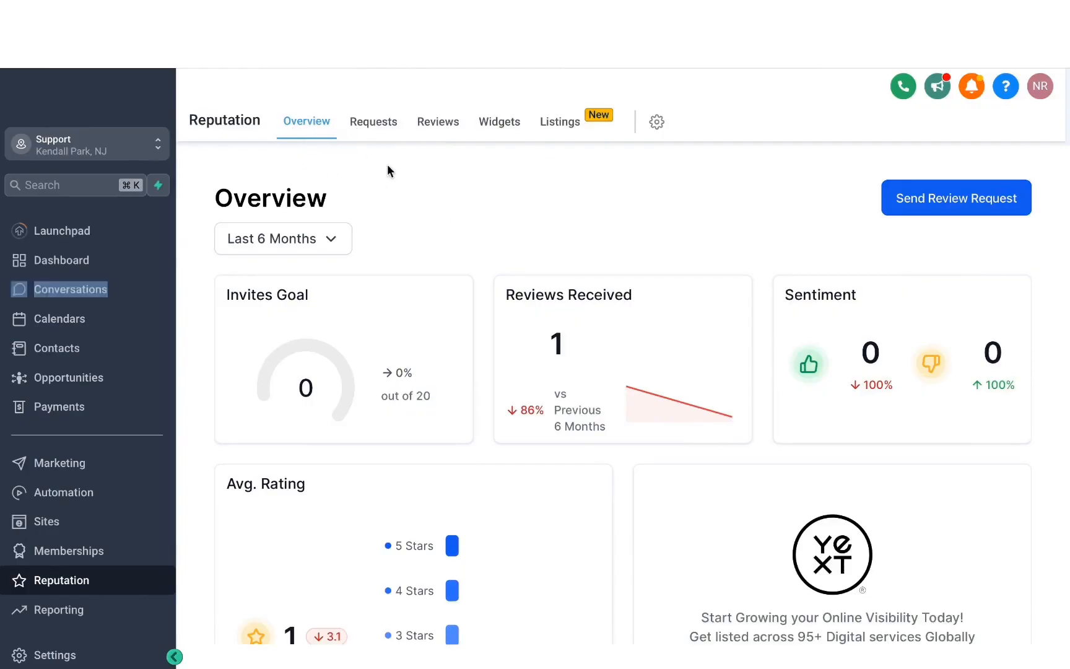
pyautogui.click(338, 253)
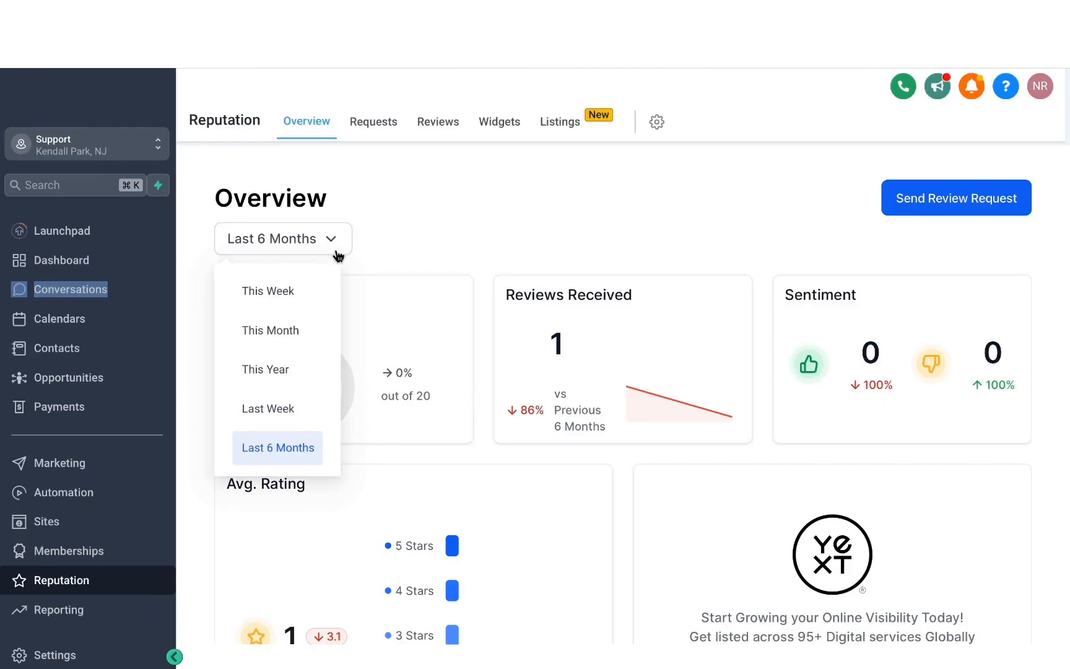
pyautogui.click(498, 219)
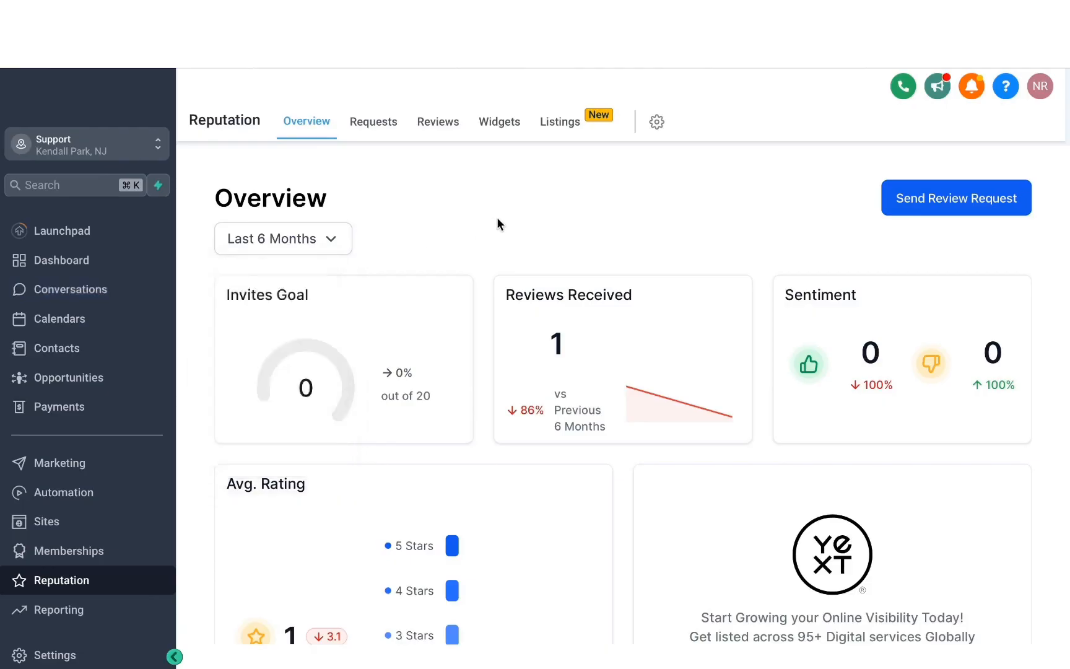
pyautogui.scroll(-4, 595, 331)
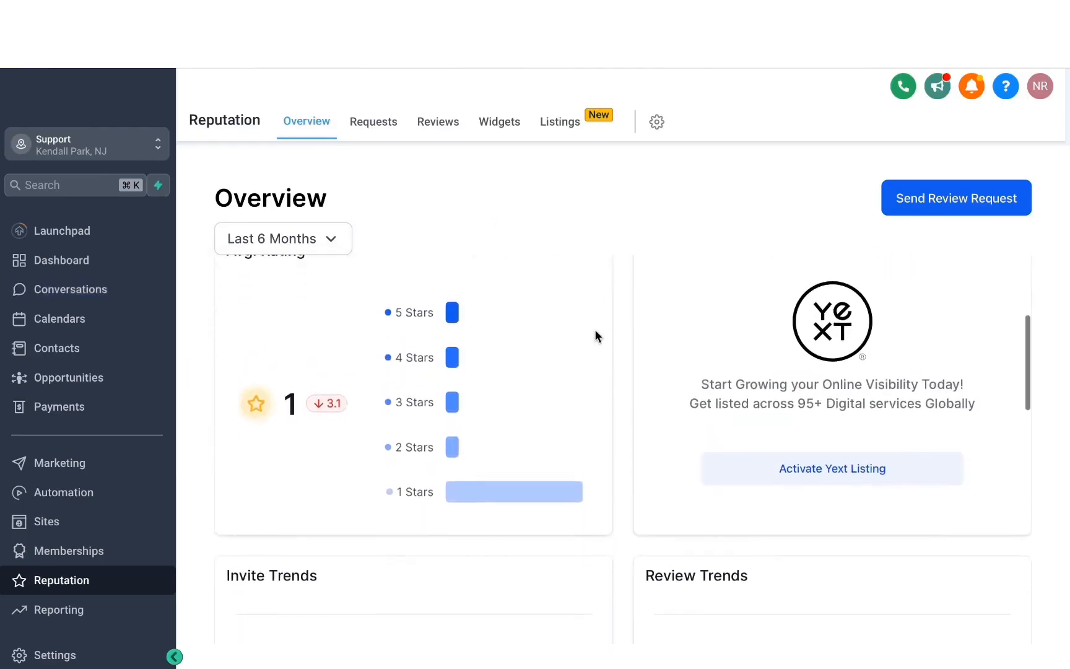
pyautogui.scroll(1, 595, 330)
pyautogui.scroll(-1, 595, 331)
pyautogui.scroll(1, 595, 331)
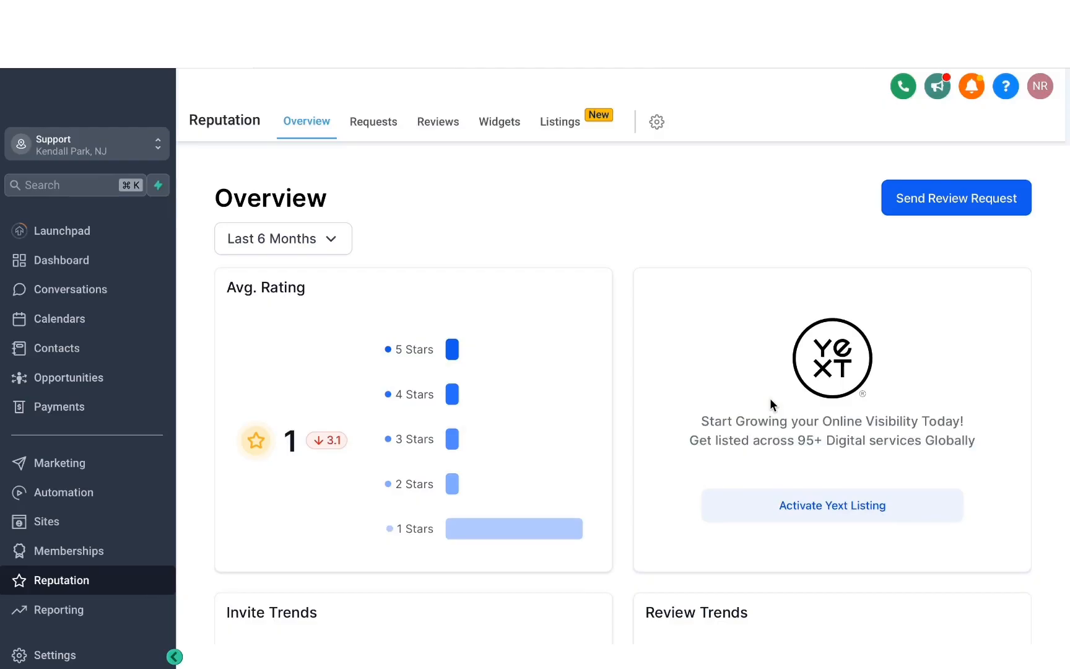
pyautogui.scroll(-5, 770, 398)
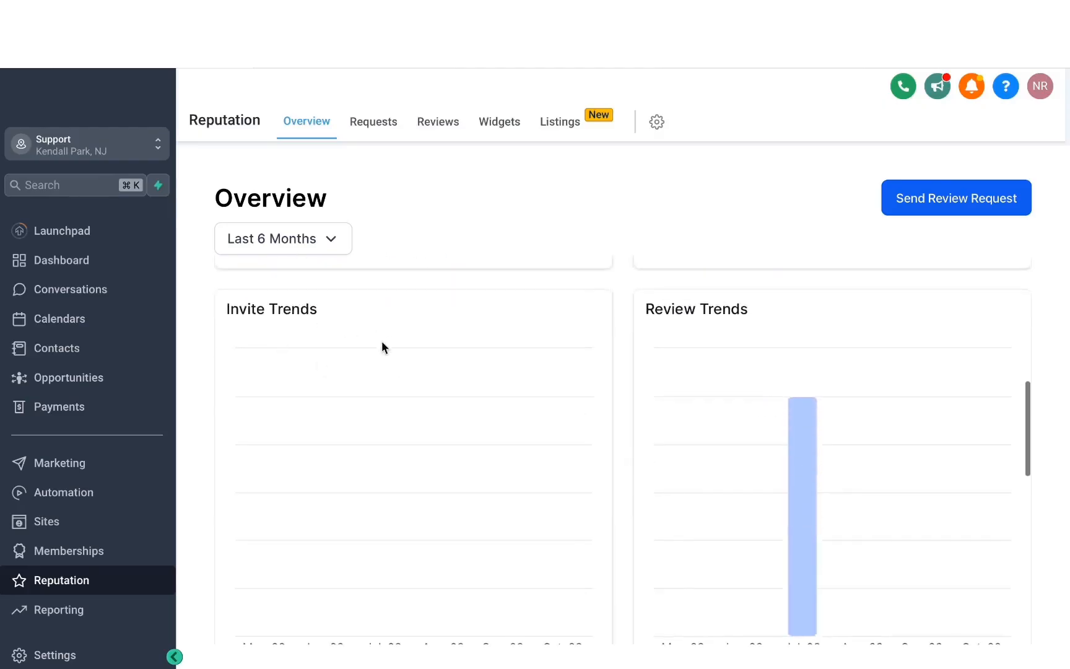
pyautogui.scroll(-2, 575, 349)
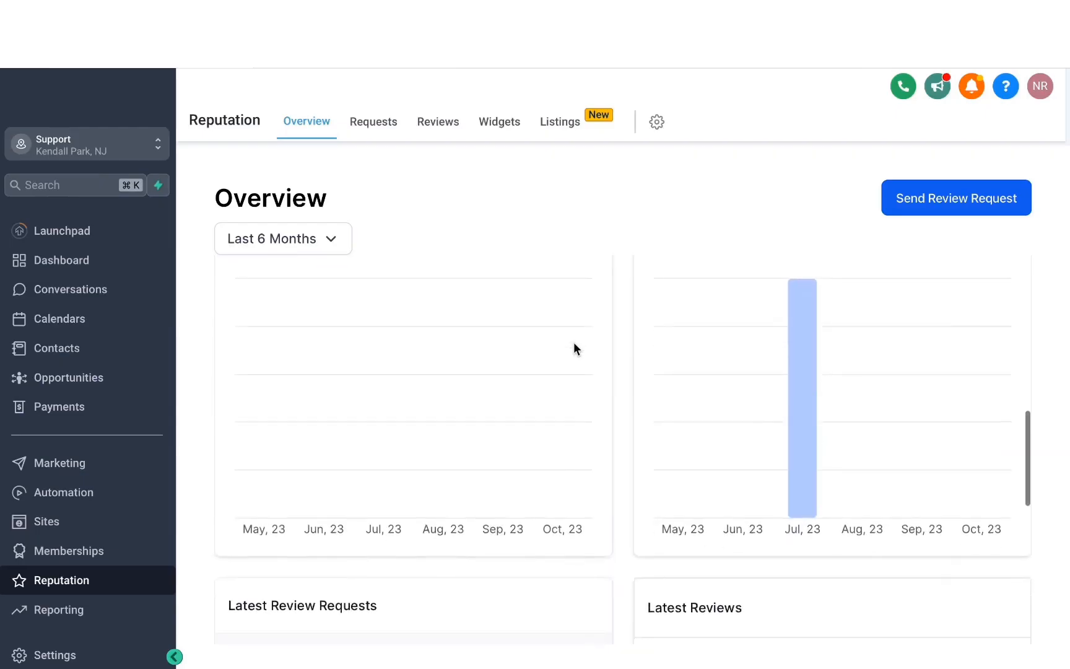
pyautogui.scroll(-2, 575, 349)
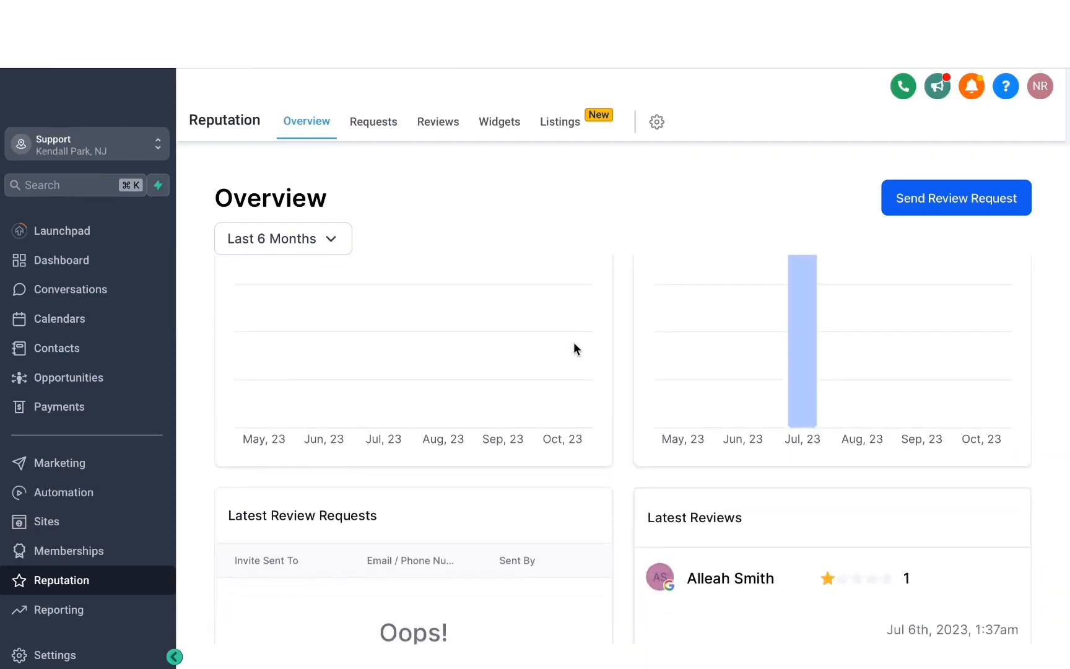
pyautogui.scroll(-5, 574, 348)
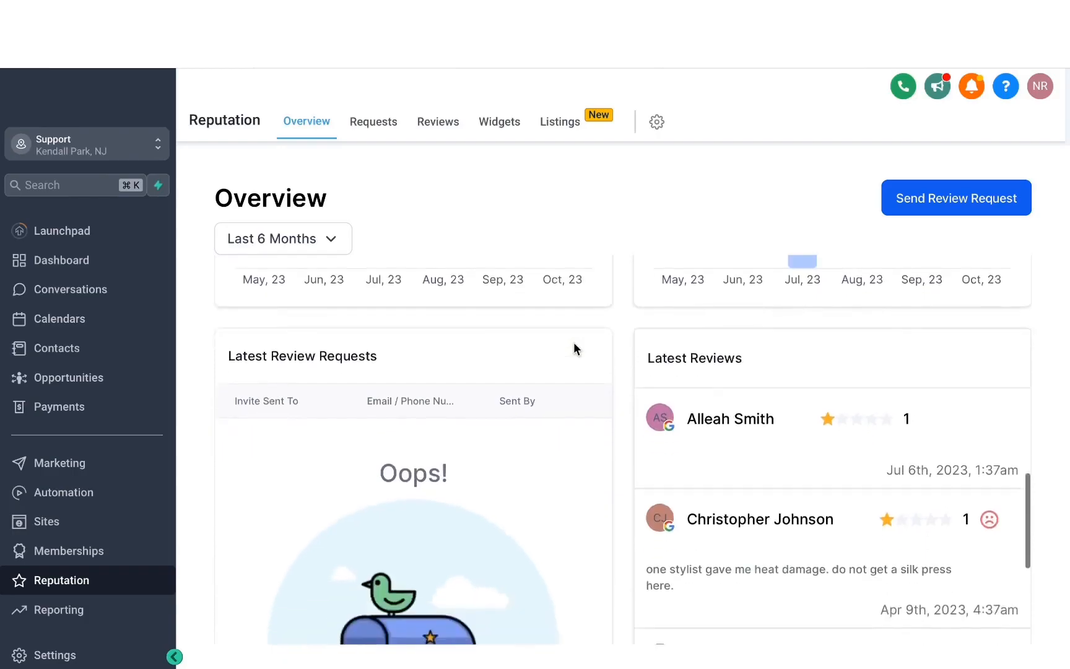
pyautogui.scroll(-1, 574, 349)
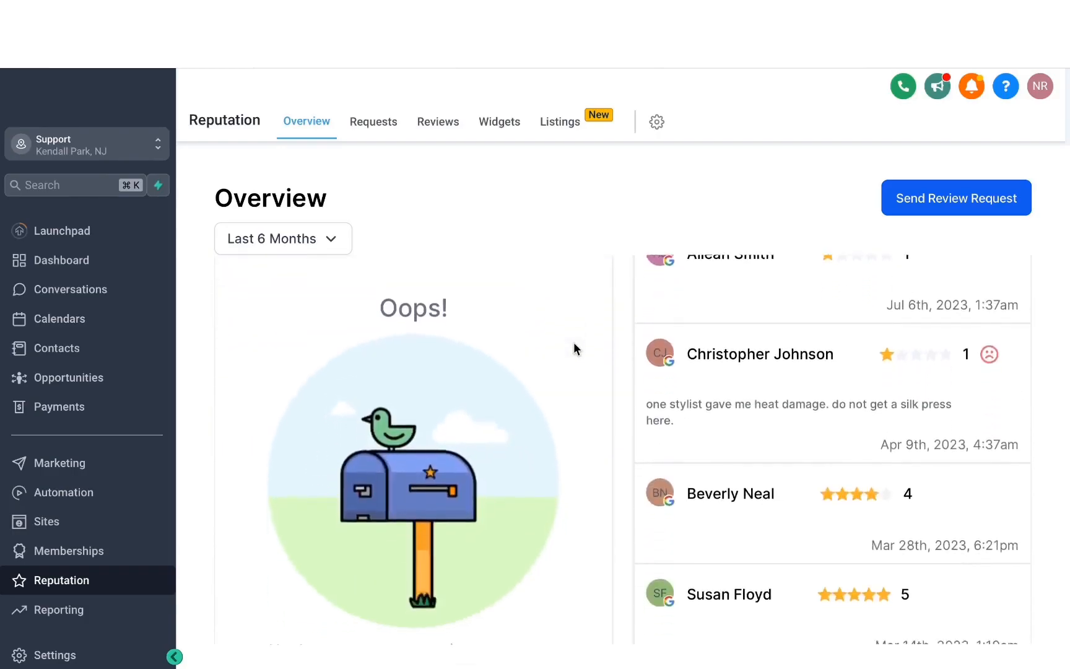
# Send an SMS review request to a new contact, adding the contact by the recipient's phone number
pyautogui.click(927, 209)
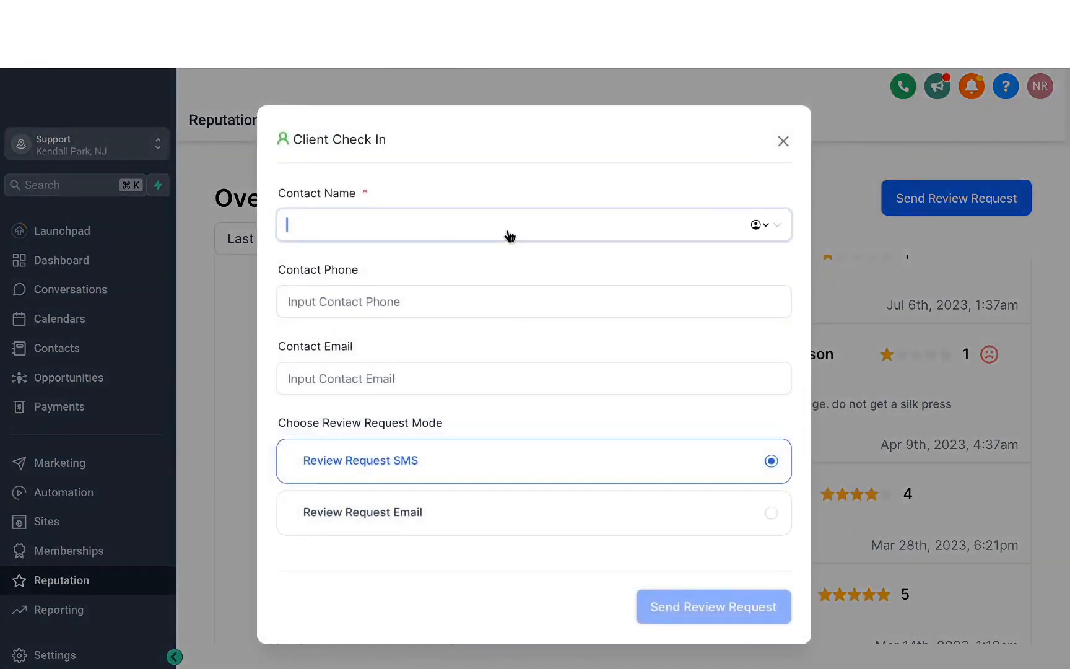
pyautogui.write('mavix')
pyautogui.press('super+a')
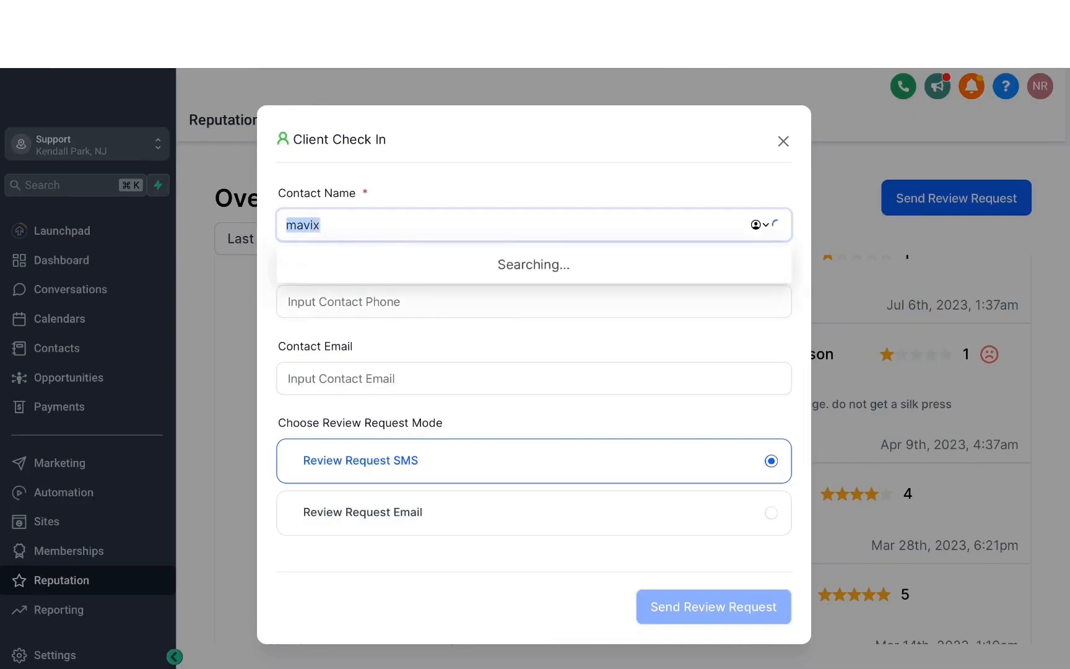
pyautogui.press('super+v')
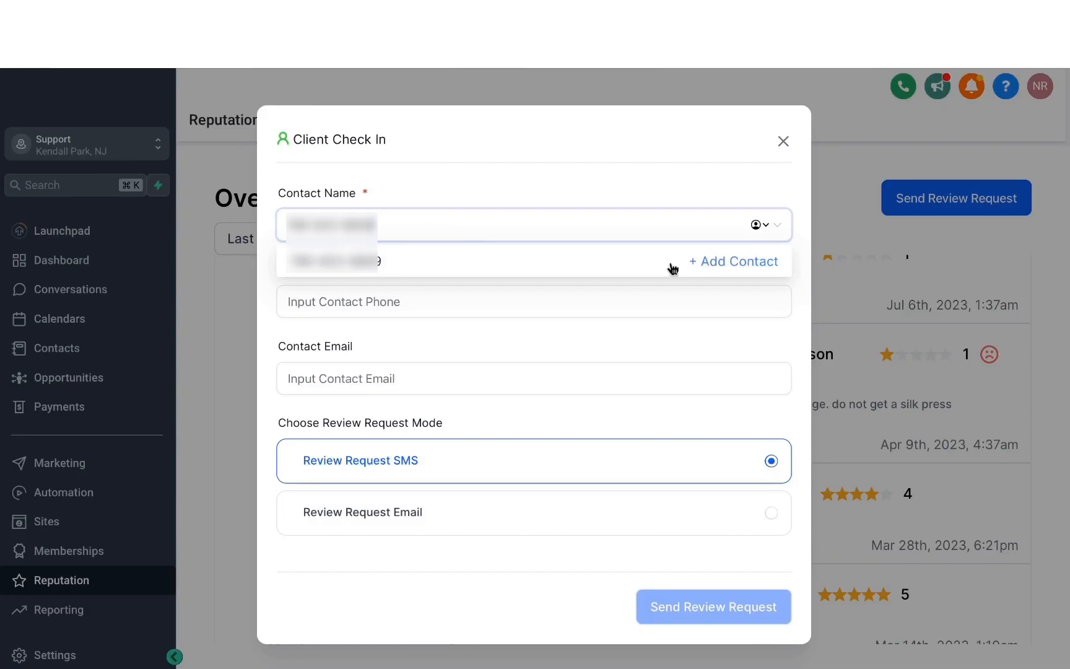
pyautogui.click(724, 265)
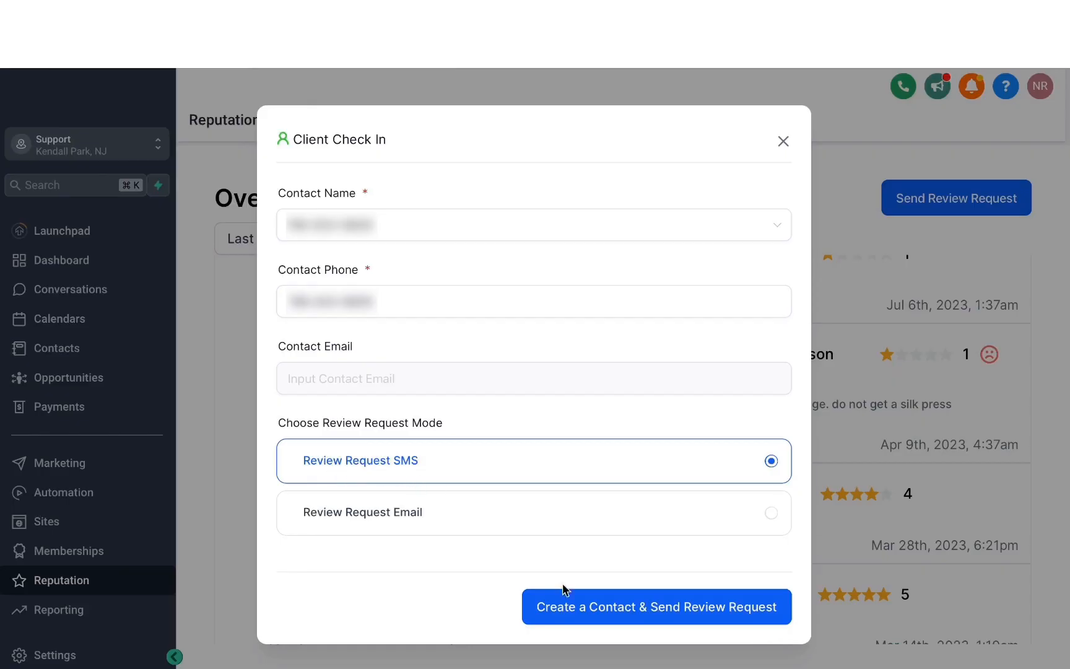
pyautogui.click(624, 612)
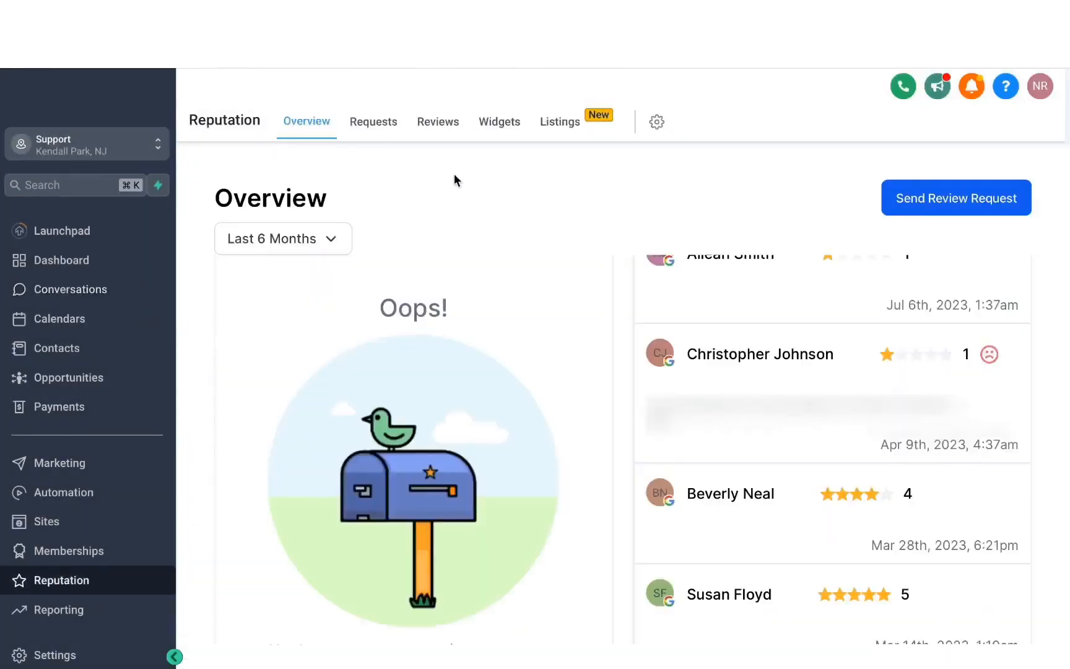
# Examine the sent review requests and the received reviews, including the source filter options, existing replies and the reply option
pyautogui.click(375, 127)
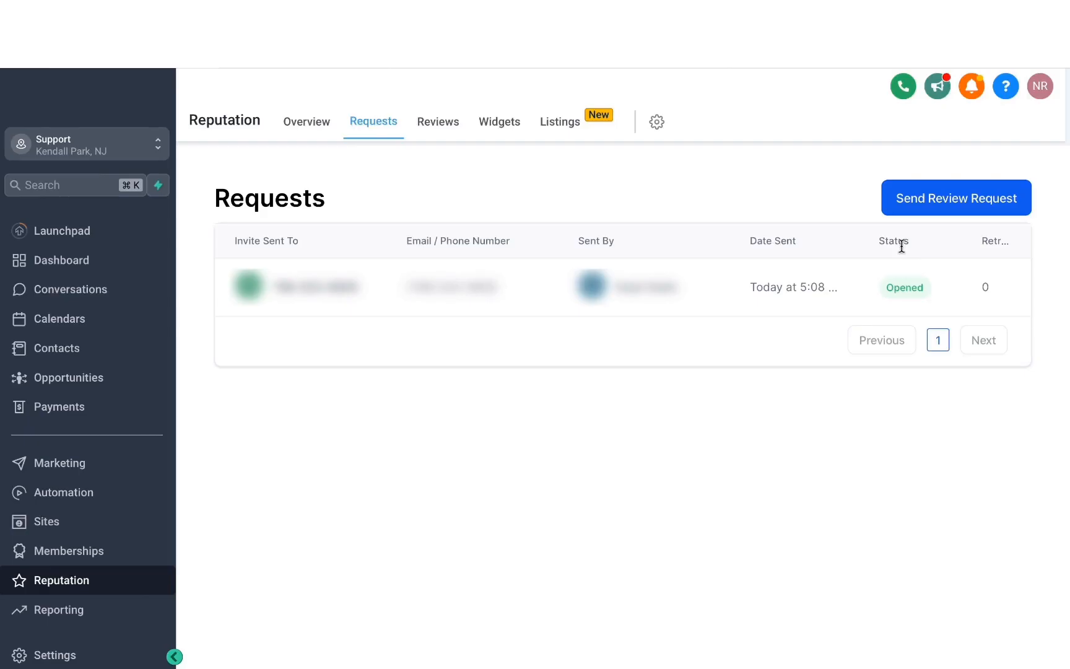
pyautogui.click(440, 125)
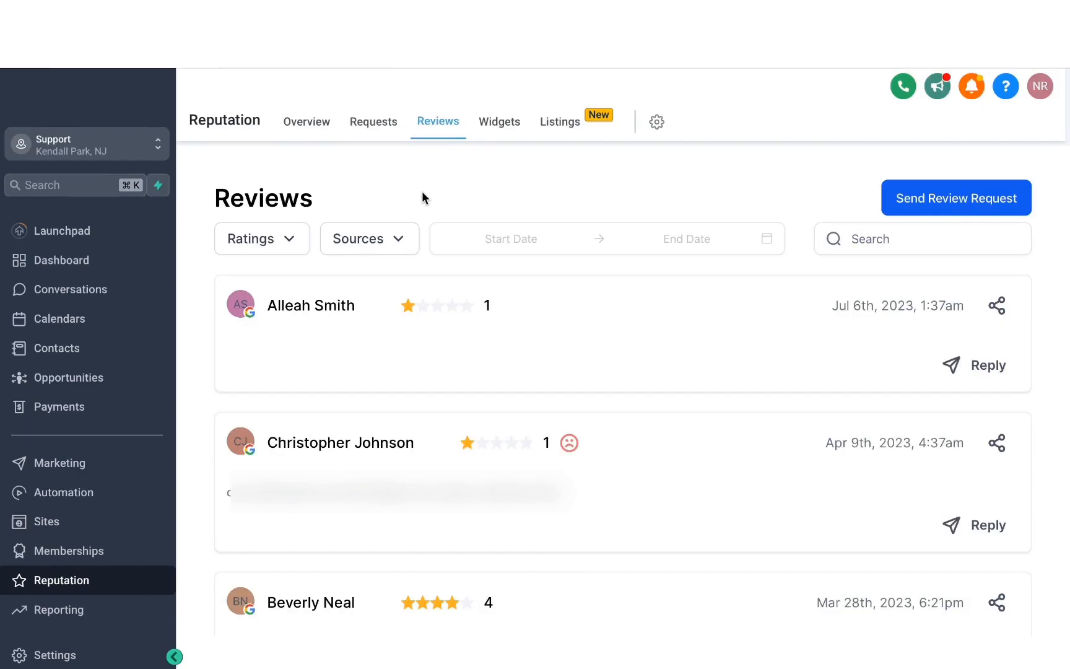
pyautogui.click(398, 243)
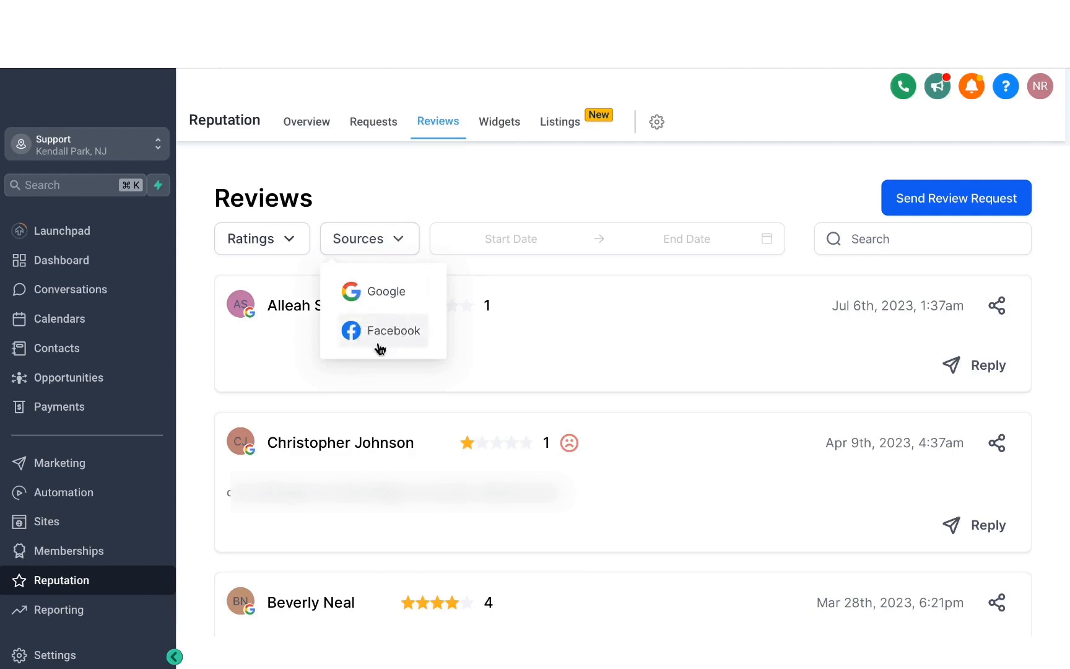
pyautogui.click(430, 184)
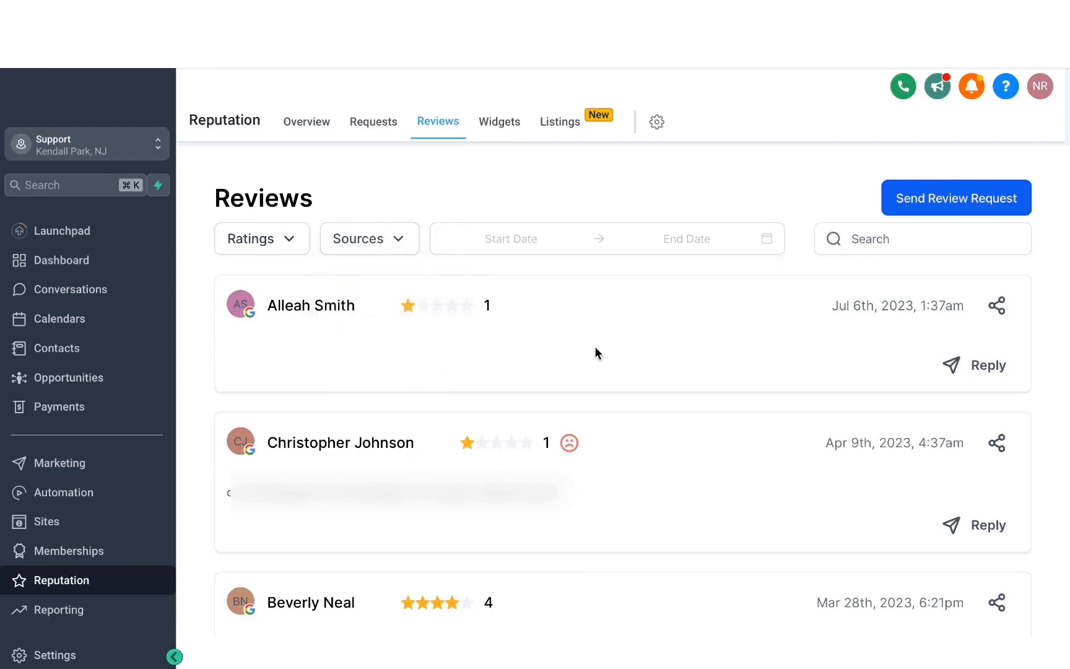
pyautogui.scroll(-10, 512, 368)
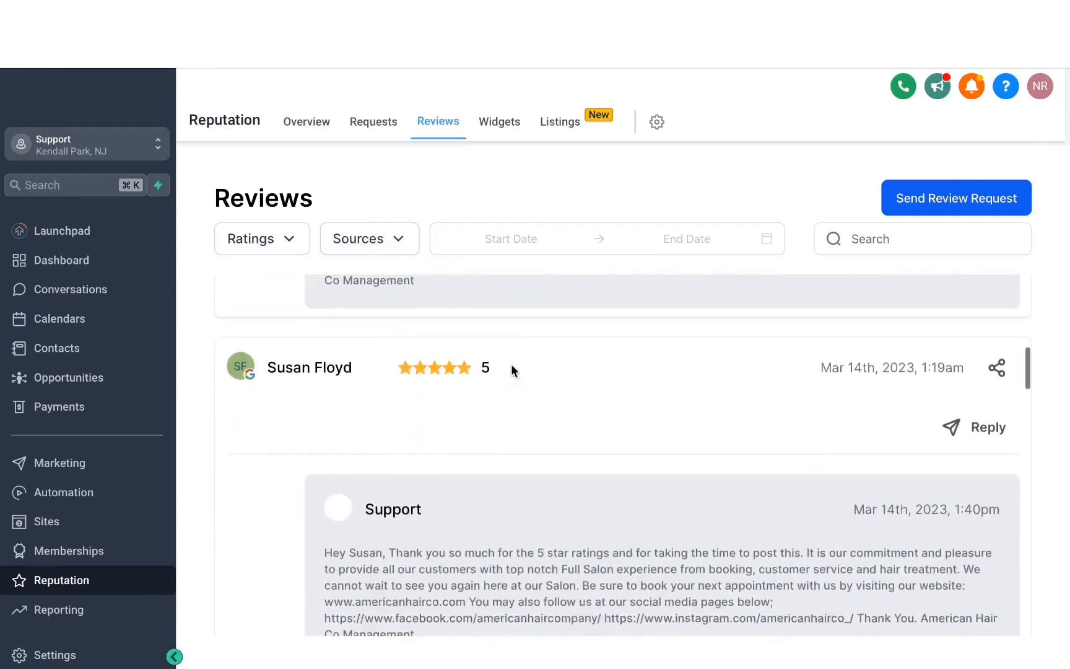
pyautogui.scroll(10, 511, 369)
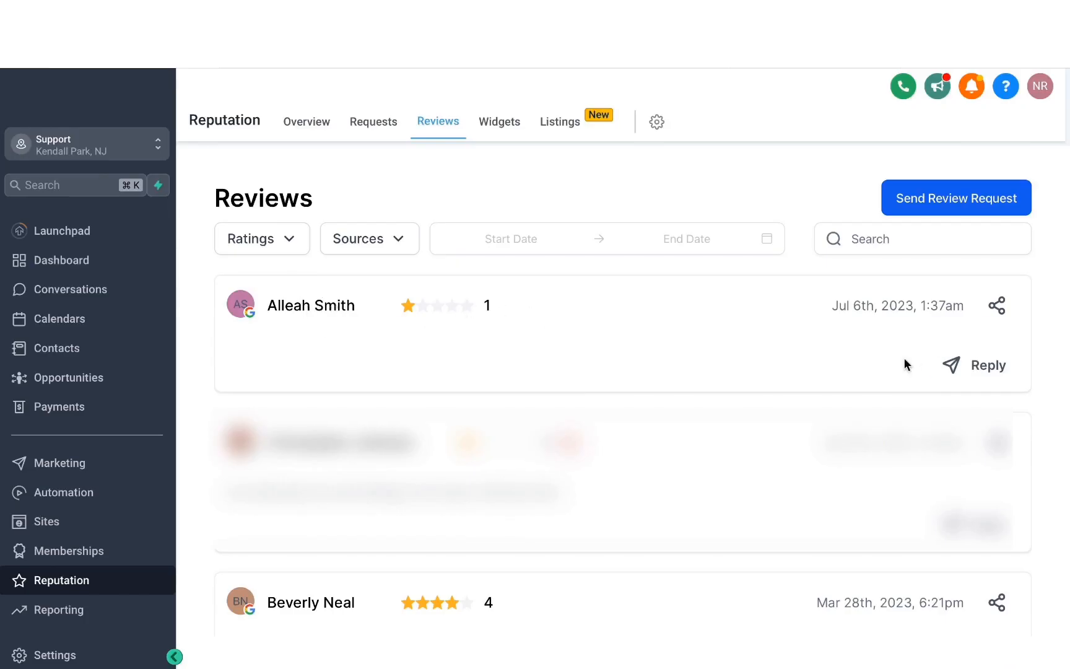
pyautogui.click(980, 371)
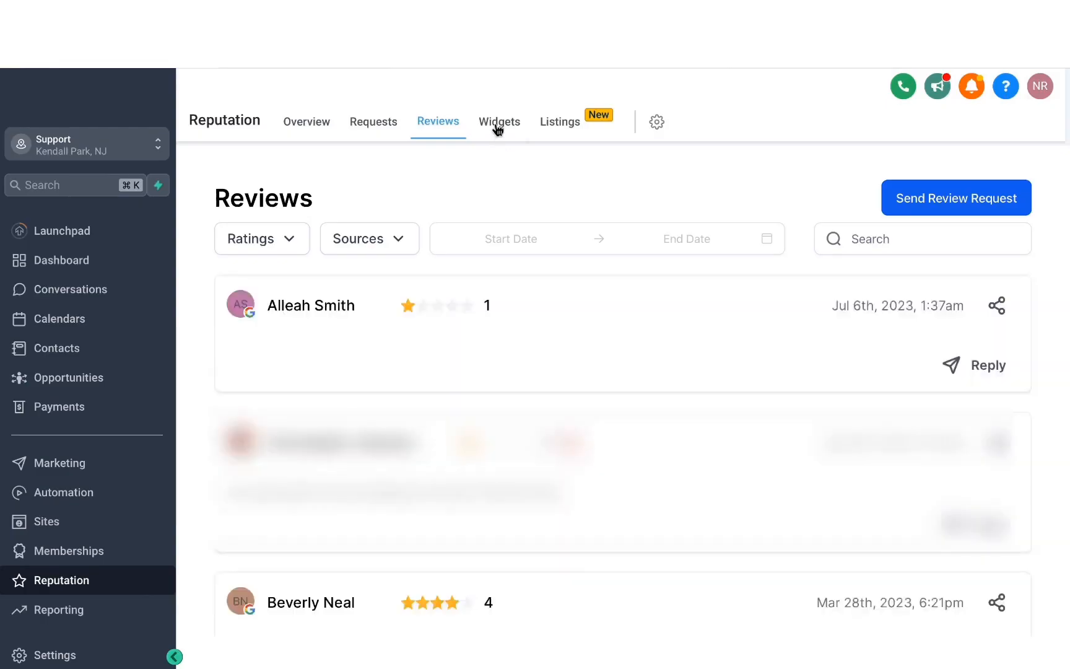
# Create a new review widget and set its widget type to Masonry after previewing the List and Grid types
pyautogui.click(497, 128)
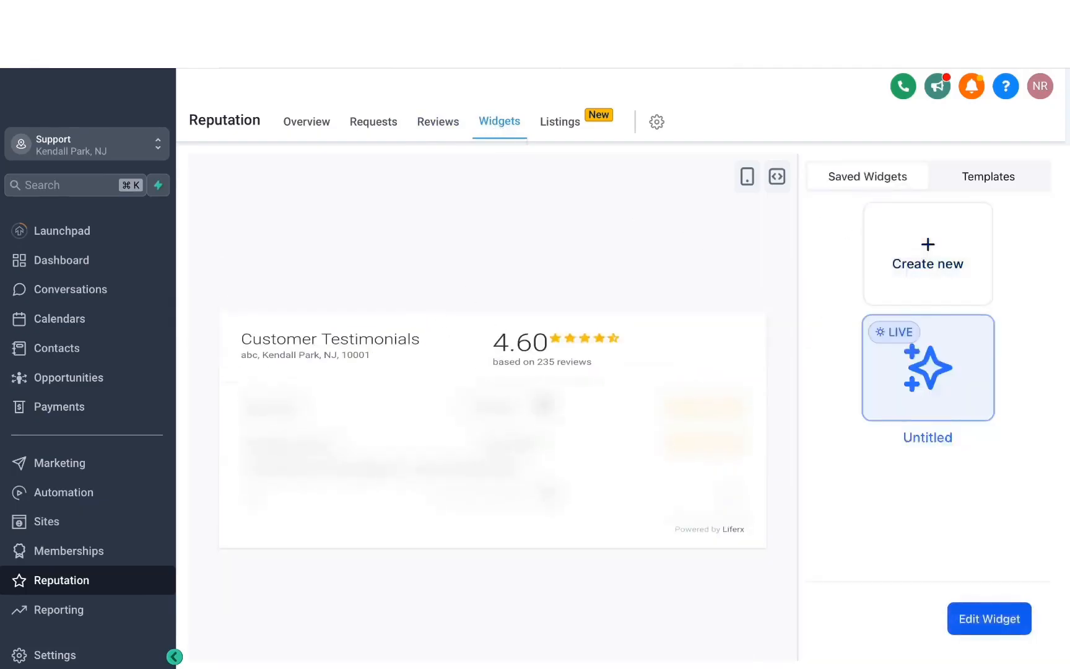
pyautogui.click(924, 272)
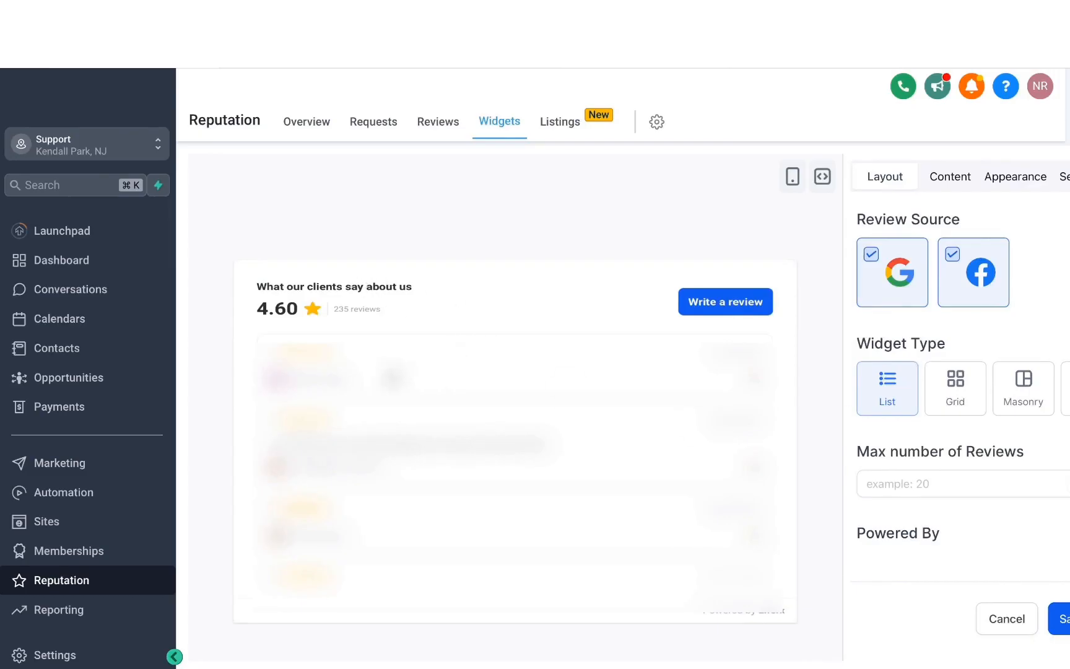
pyautogui.scroll(-3, 508, 432)
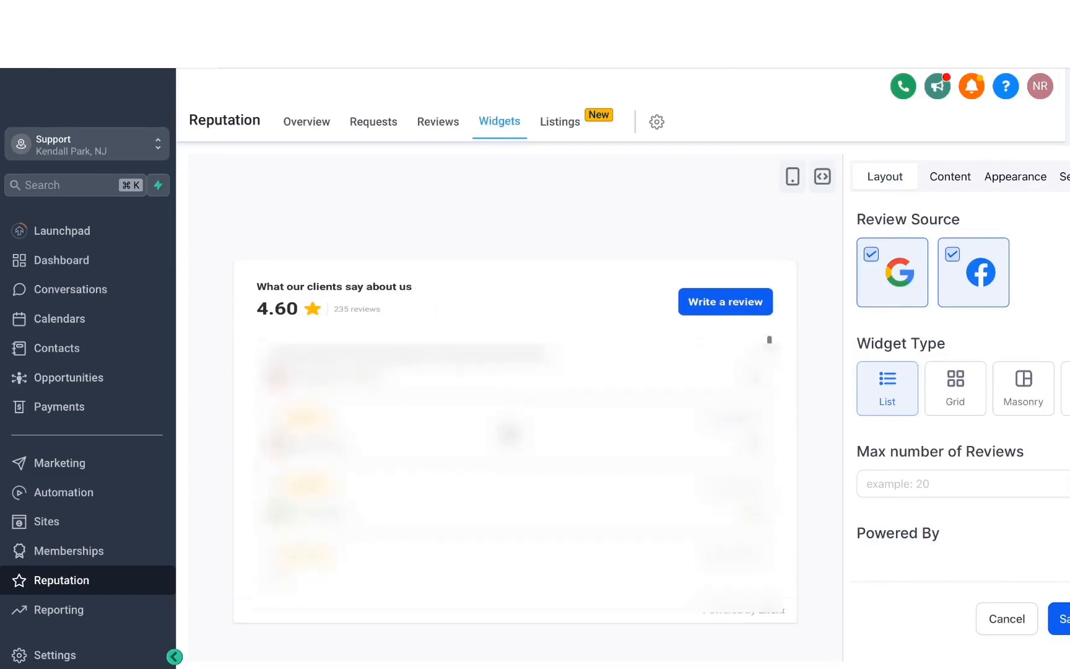
pyautogui.click(954, 400)
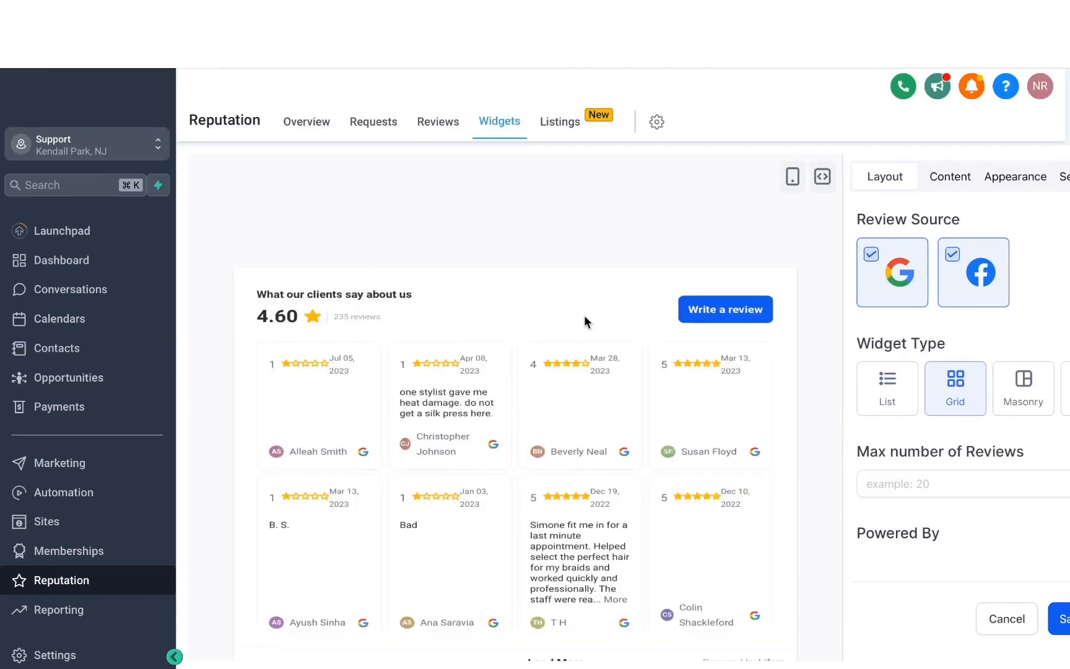
pyautogui.click(1027, 392)
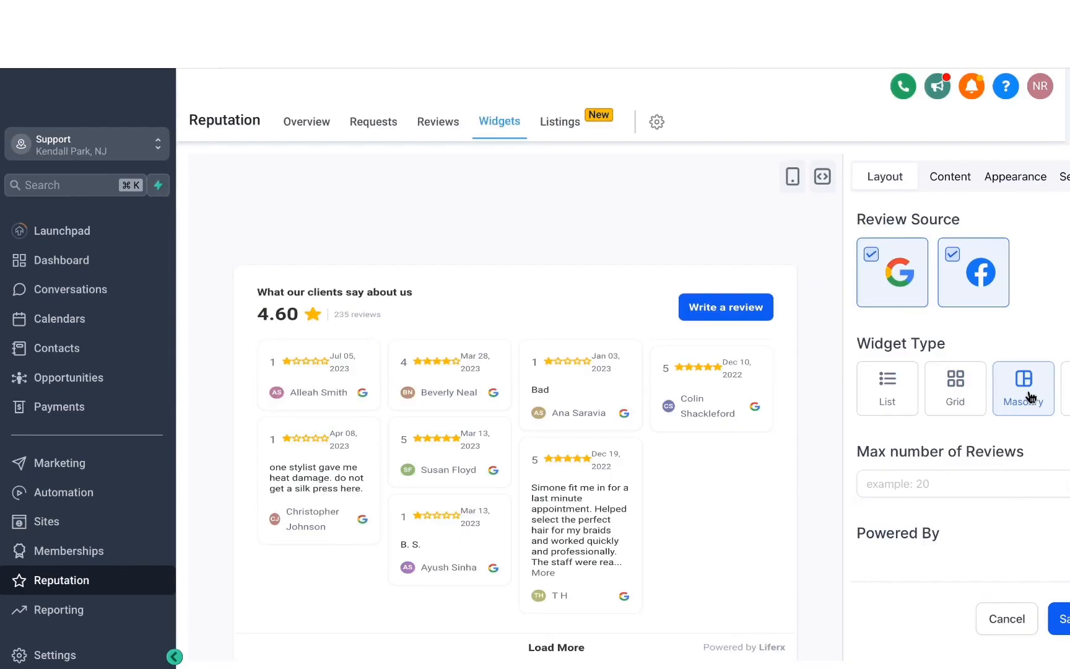
# Limit the widget to a maximum of 10 reviews and exclude Facebook from its review sources
pyautogui.click(915, 486)
pyautogui.write('10')
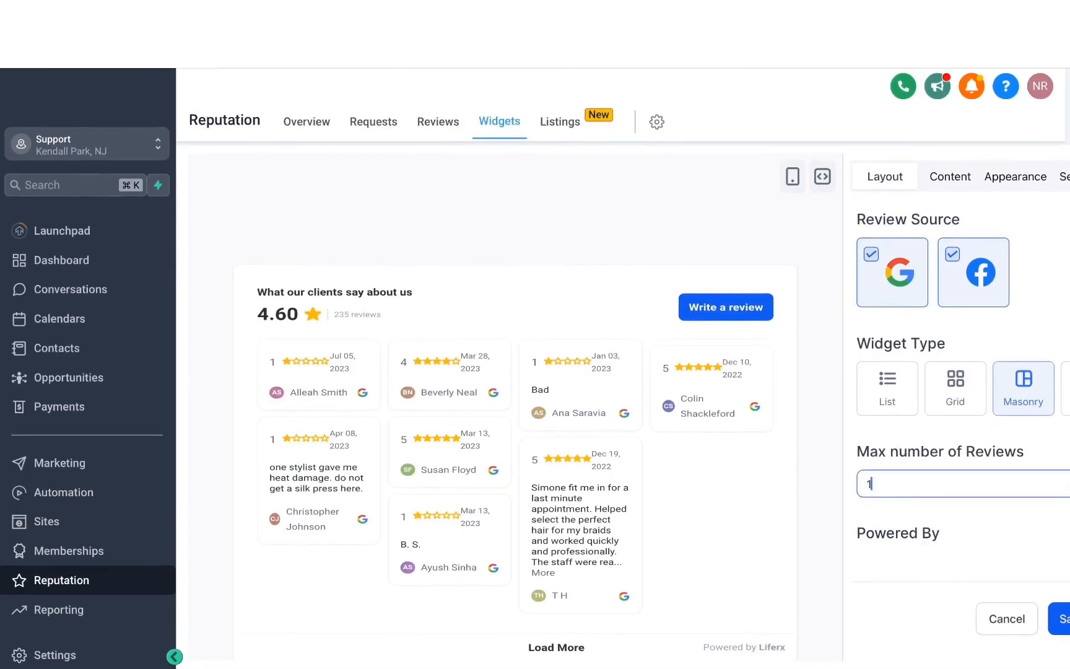
pyautogui.click(928, 516)
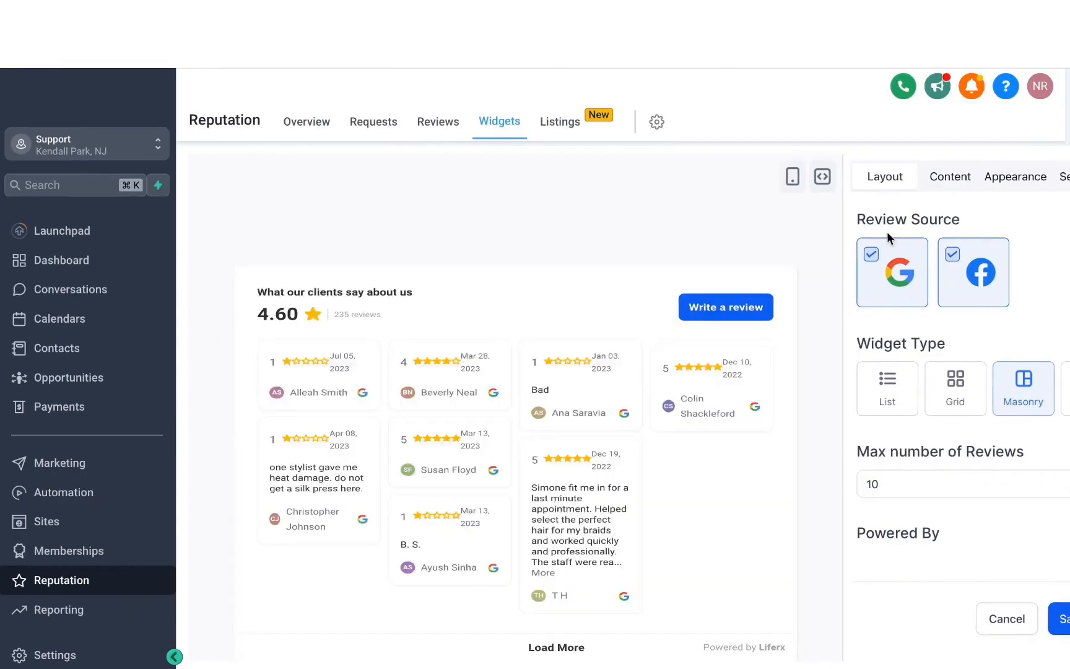
pyautogui.click(954, 256)
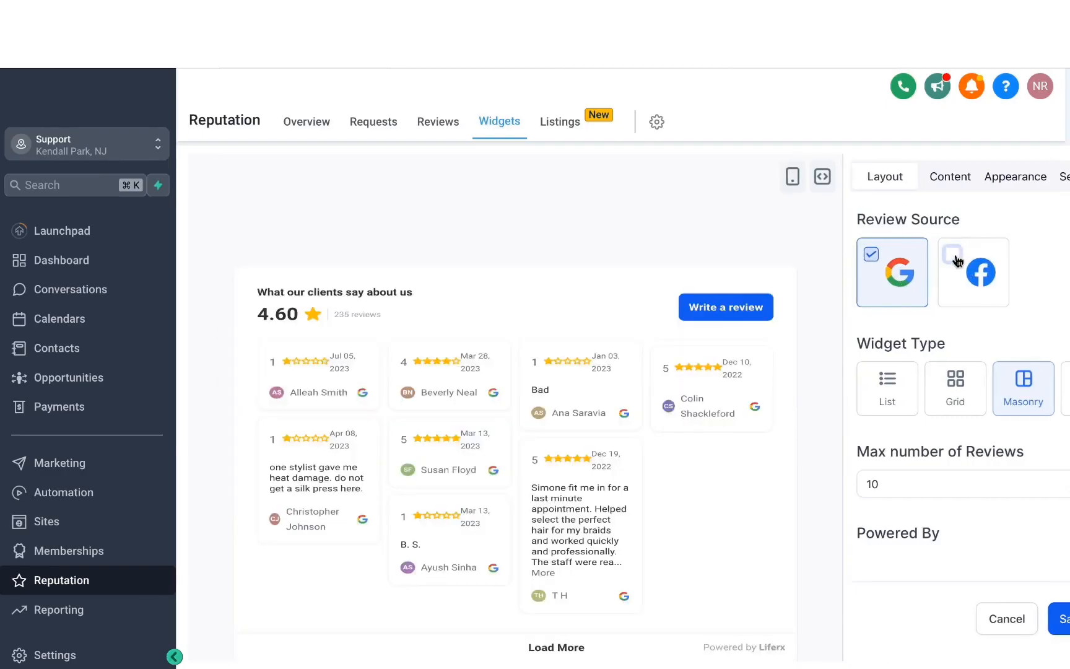
# Set the widget title's heading to "See what our customers have to say"
pyautogui.click(950, 176)
pyautogui.click(881, 267)
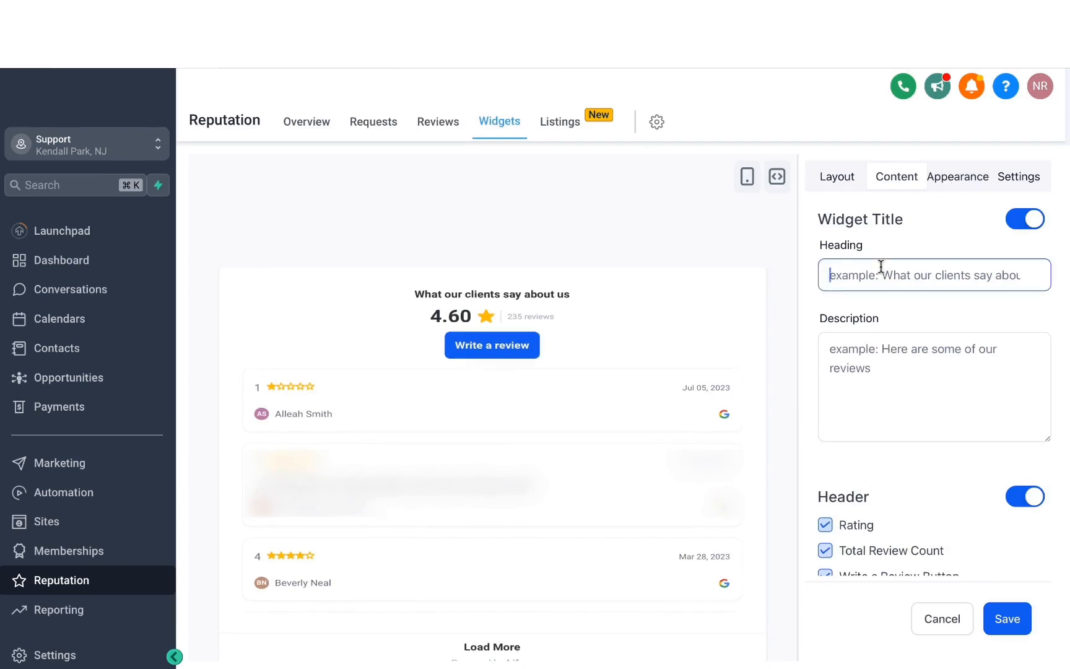
pyautogui.write('See wha')
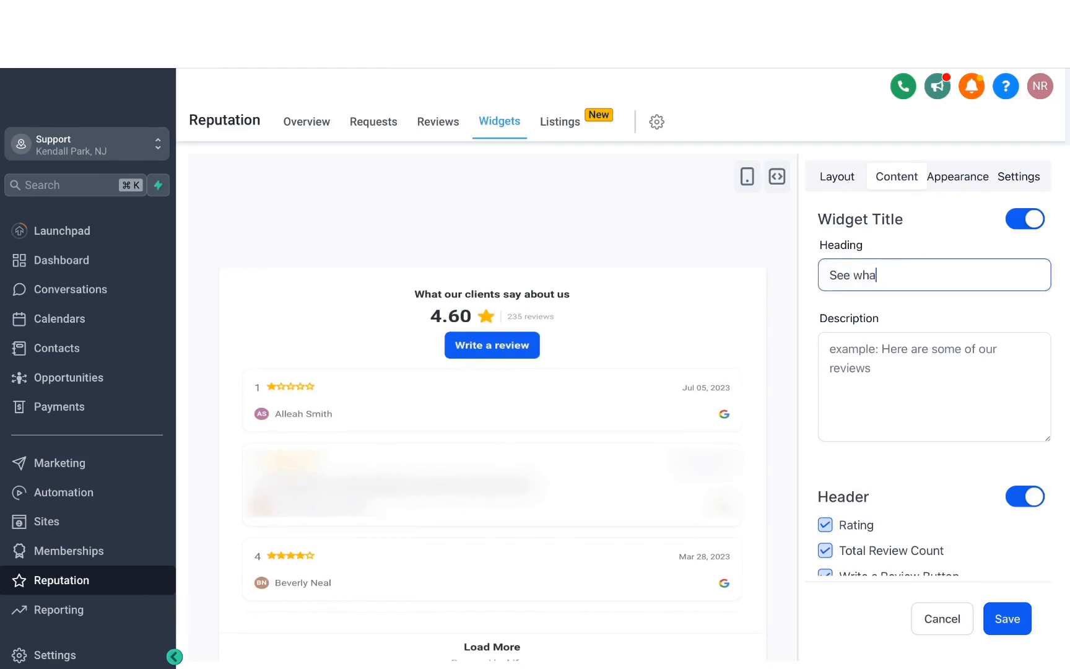
pyautogui.write('t our customers have to say')
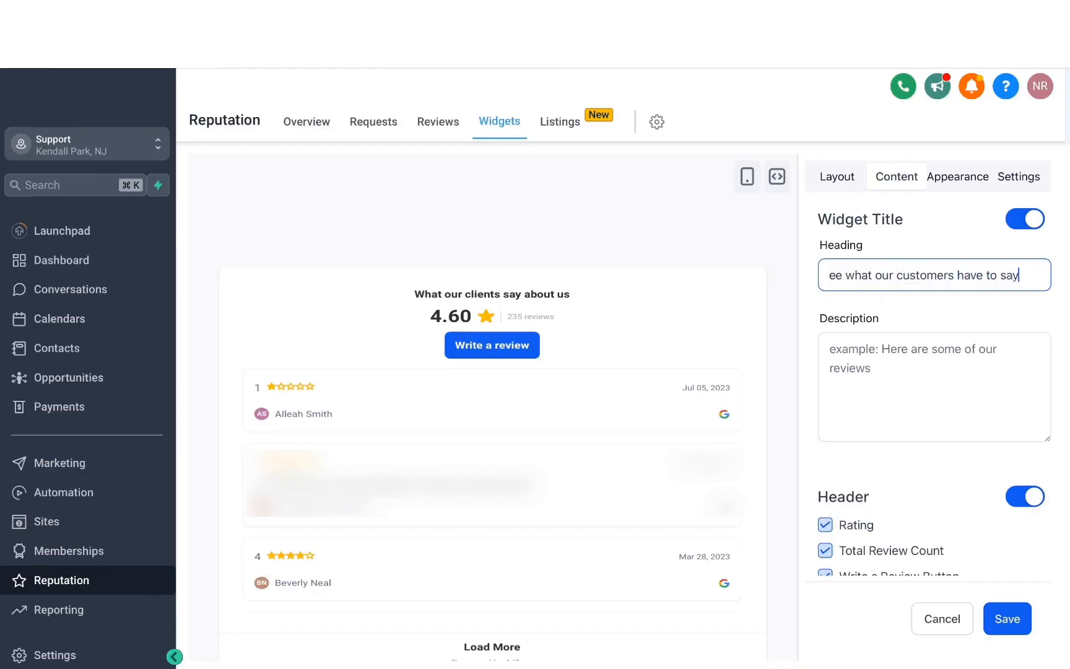
# Apply the new heading to the widget preview and switch the widget's theme to Dark
pyautogui.click(398, 285)
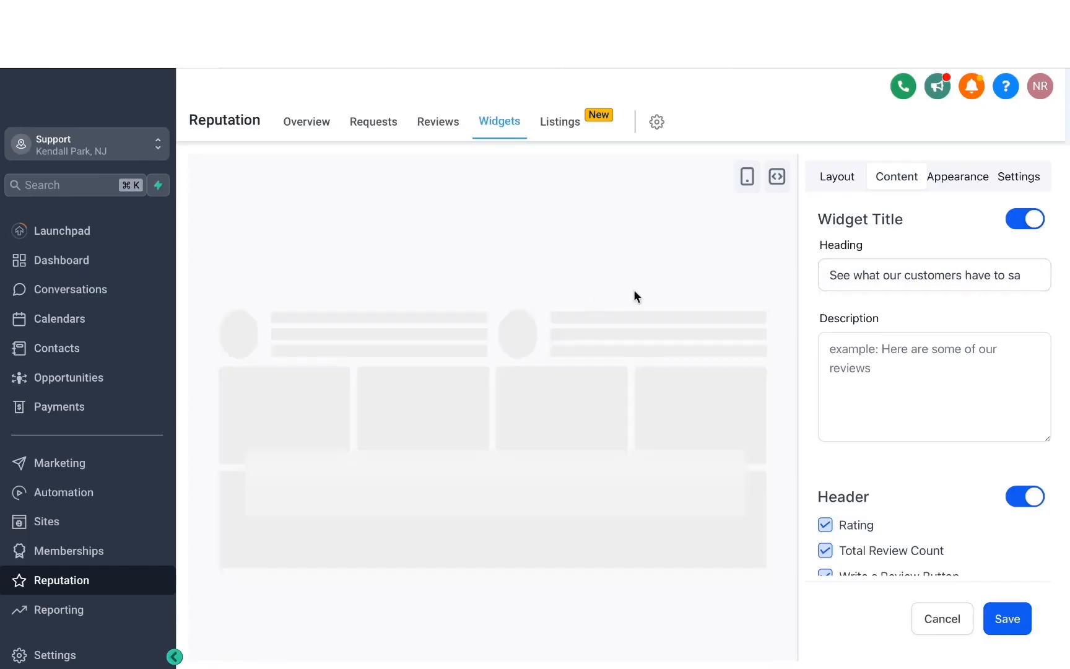
pyautogui.click(861, 347)
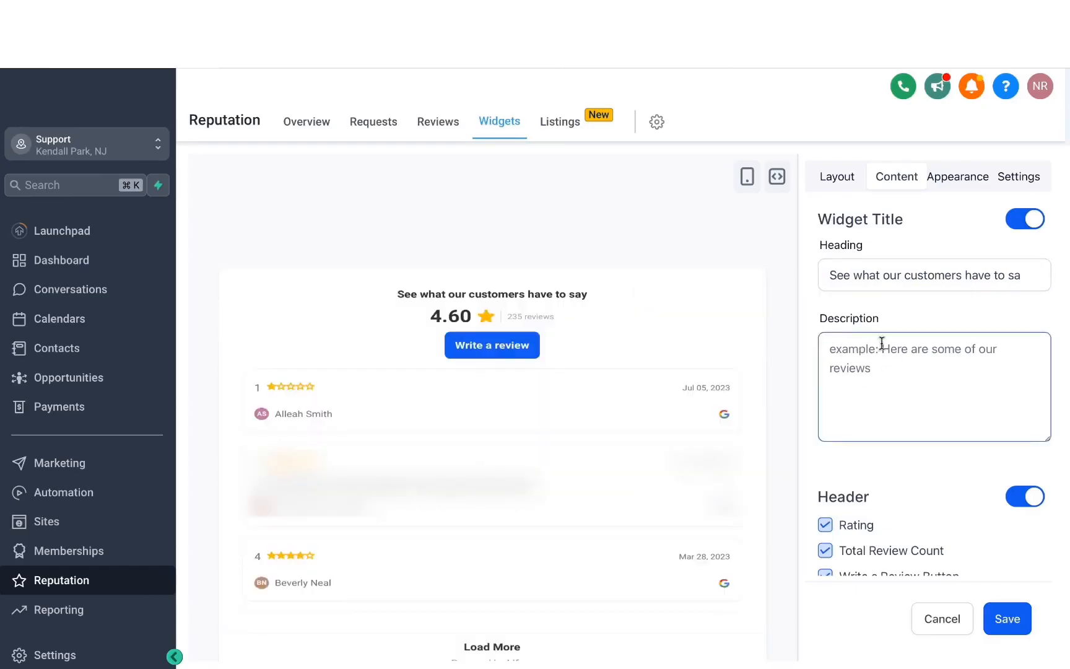
pyautogui.click(944, 499)
pyautogui.scroll(-1, 944, 499)
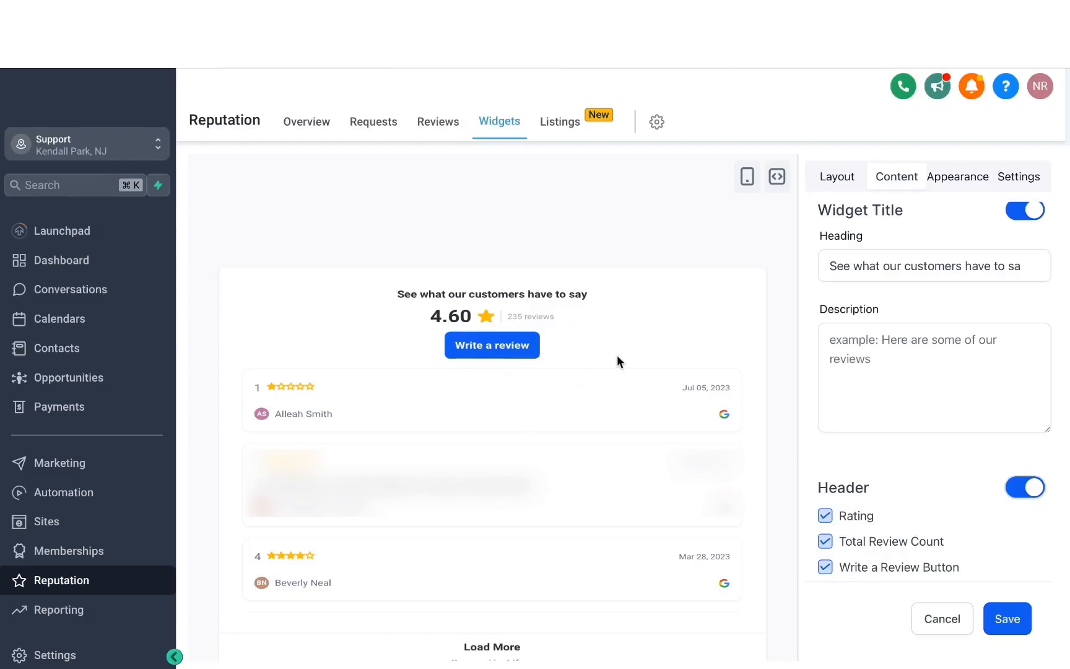
pyautogui.click(958, 181)
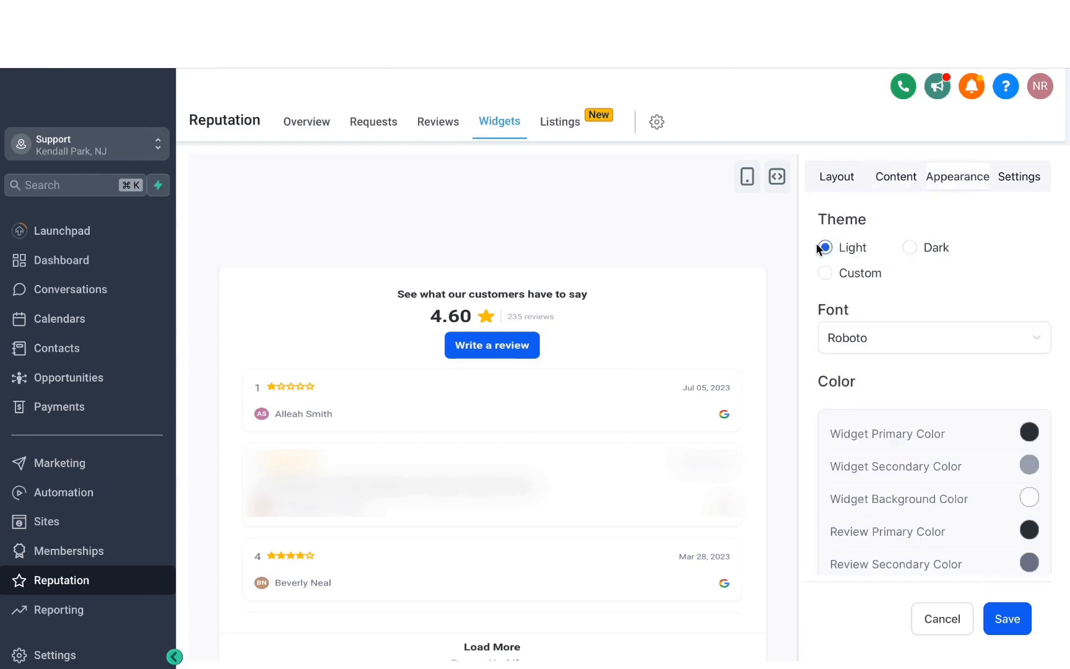
pyautogui.click(910, 248)
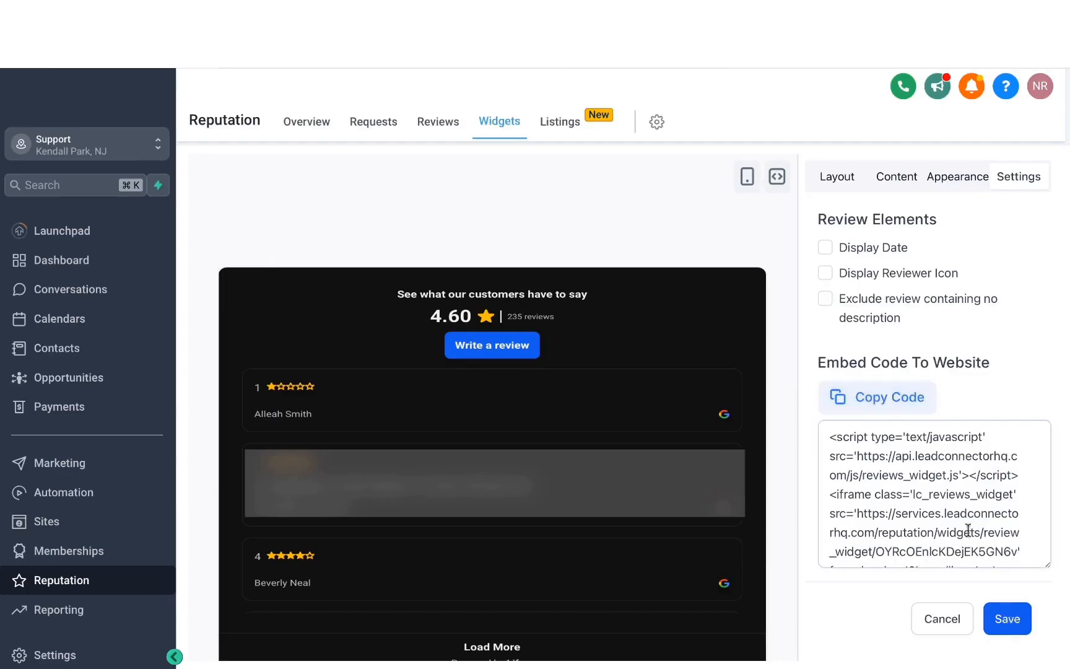
# Save the widget under the name "Google review widget" without making it live
pyautogui.click(1008, 619)
pyautogui.click(493, 372)
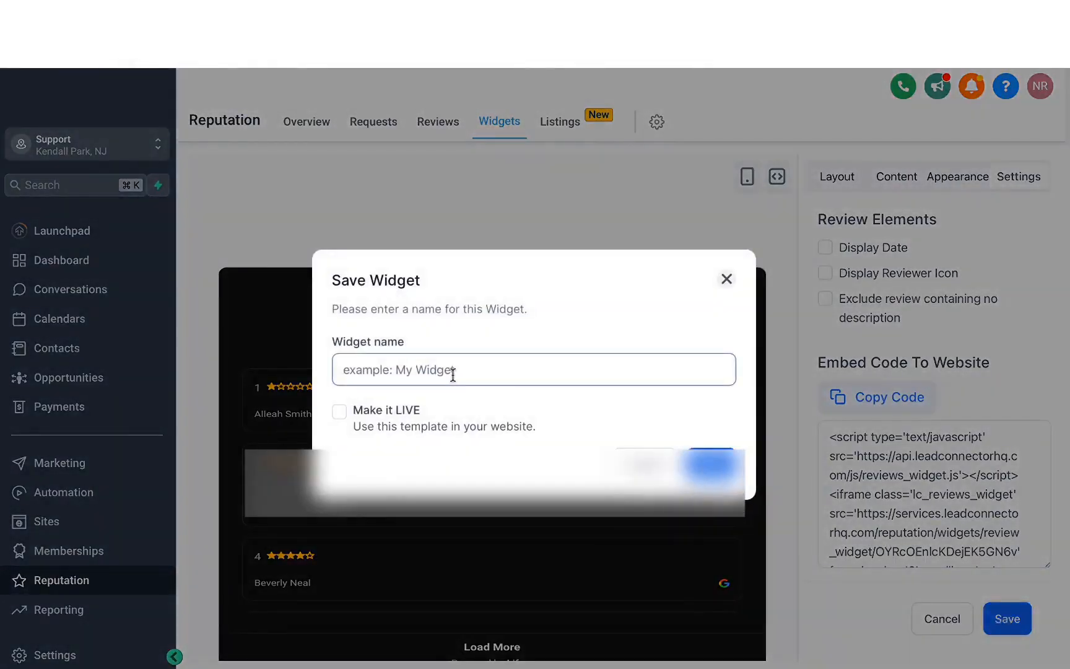
pyautogui.write('Google review widget')
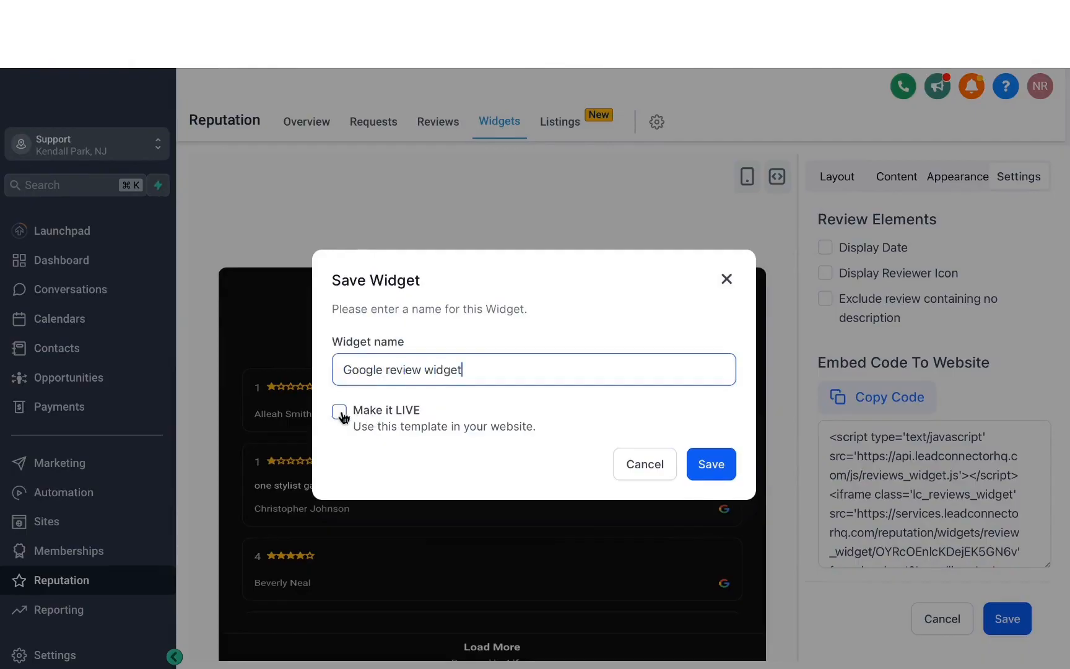
pyautogui.click(712, 466)
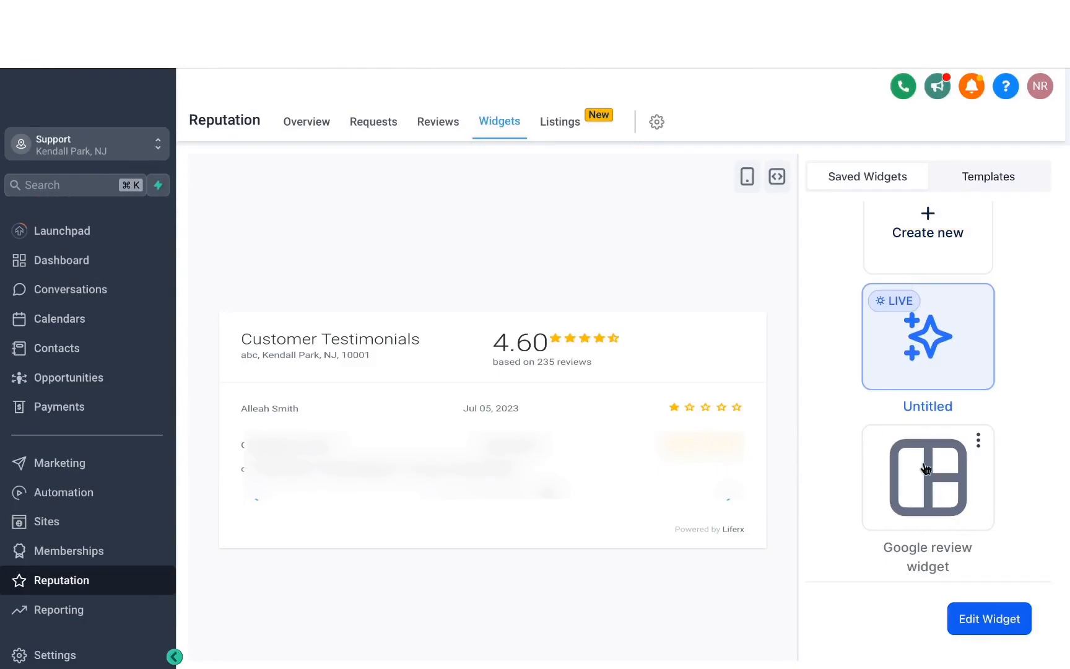
# Check the saved widgets list and open the business's online listings
pyautogui.scroll(2, 910, 372)
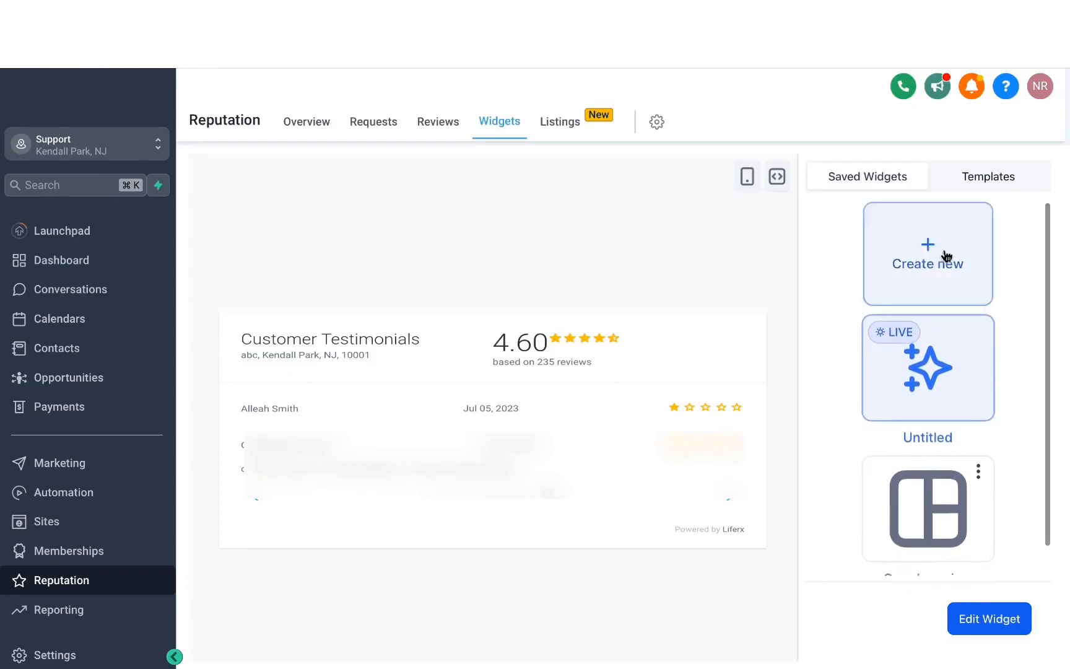
pyautogui.click(560, 121)
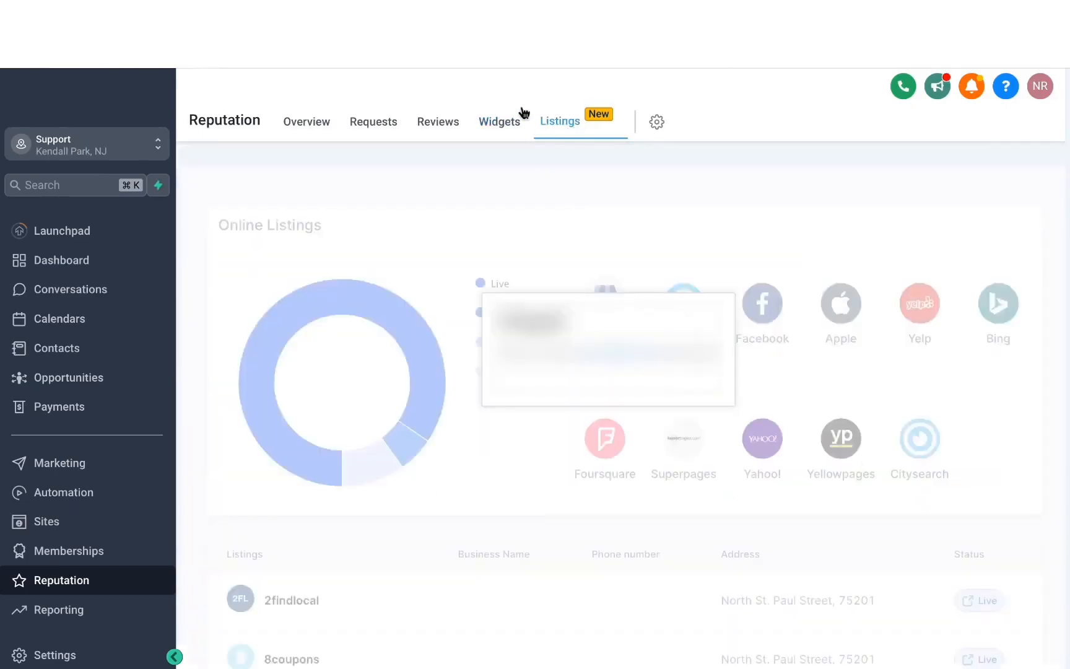